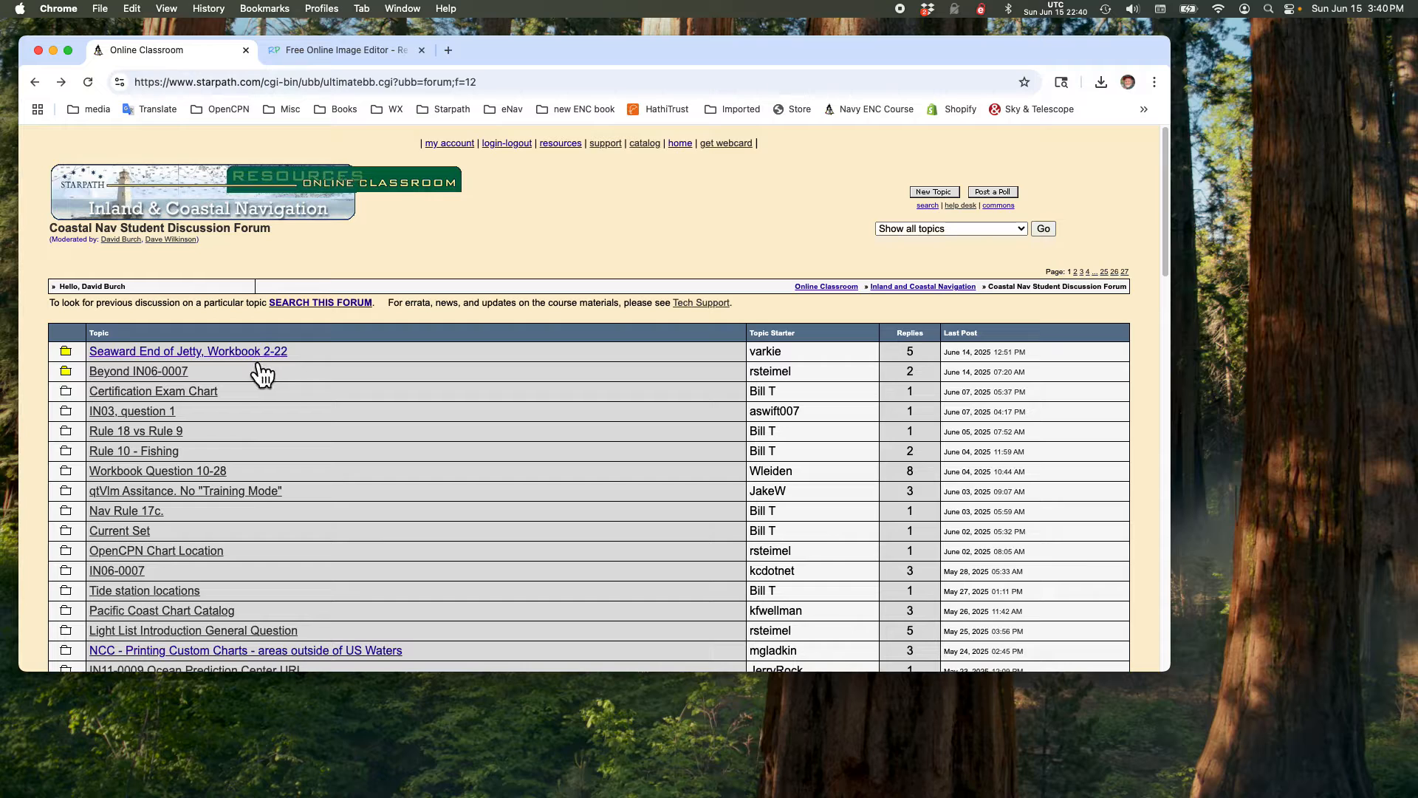
Step: Look through the posts and chart images in the "Seaward End of Jetty, Workbook 2-22" topic and return to the forum's topic list
scroll(476, 494, down, 5)
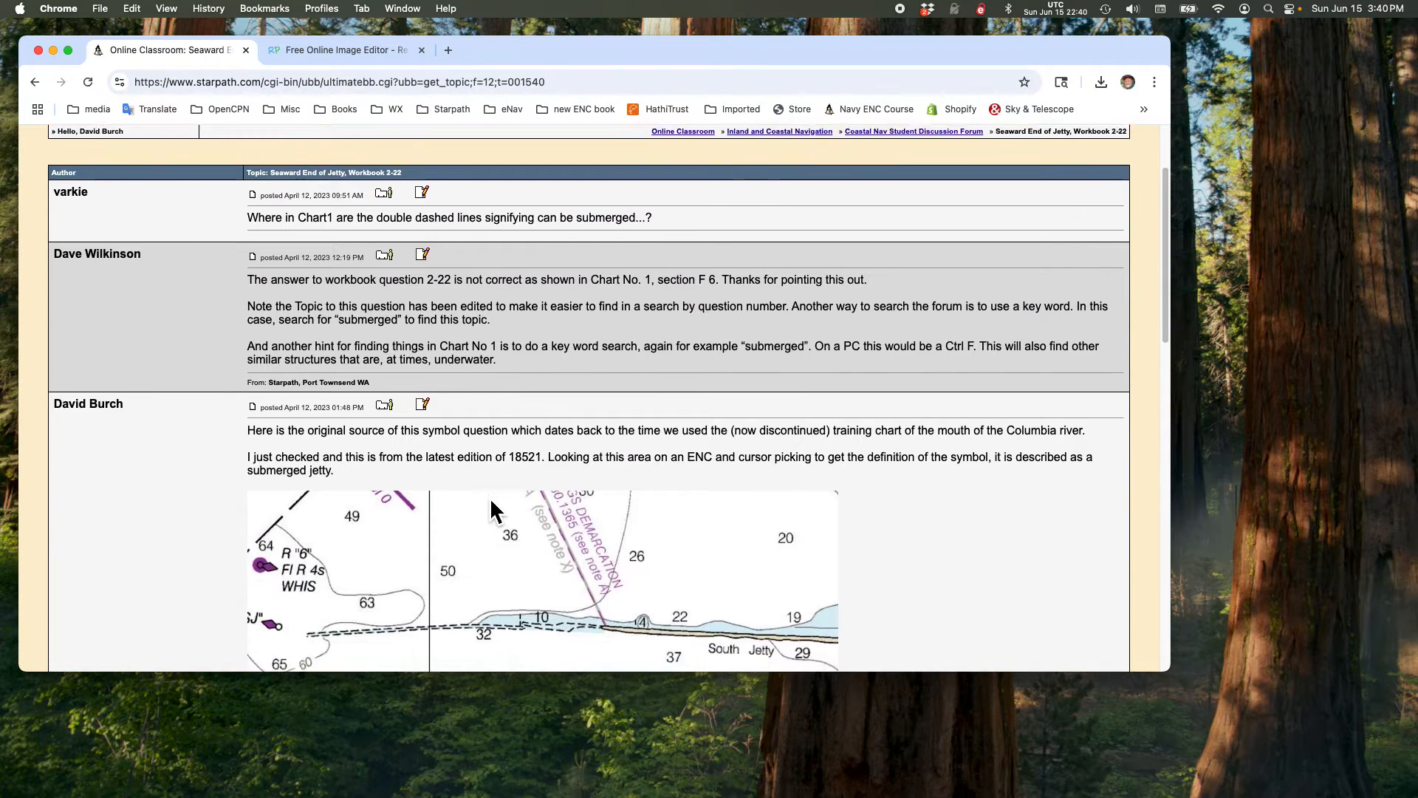
scroll(638, 516, down, 10)
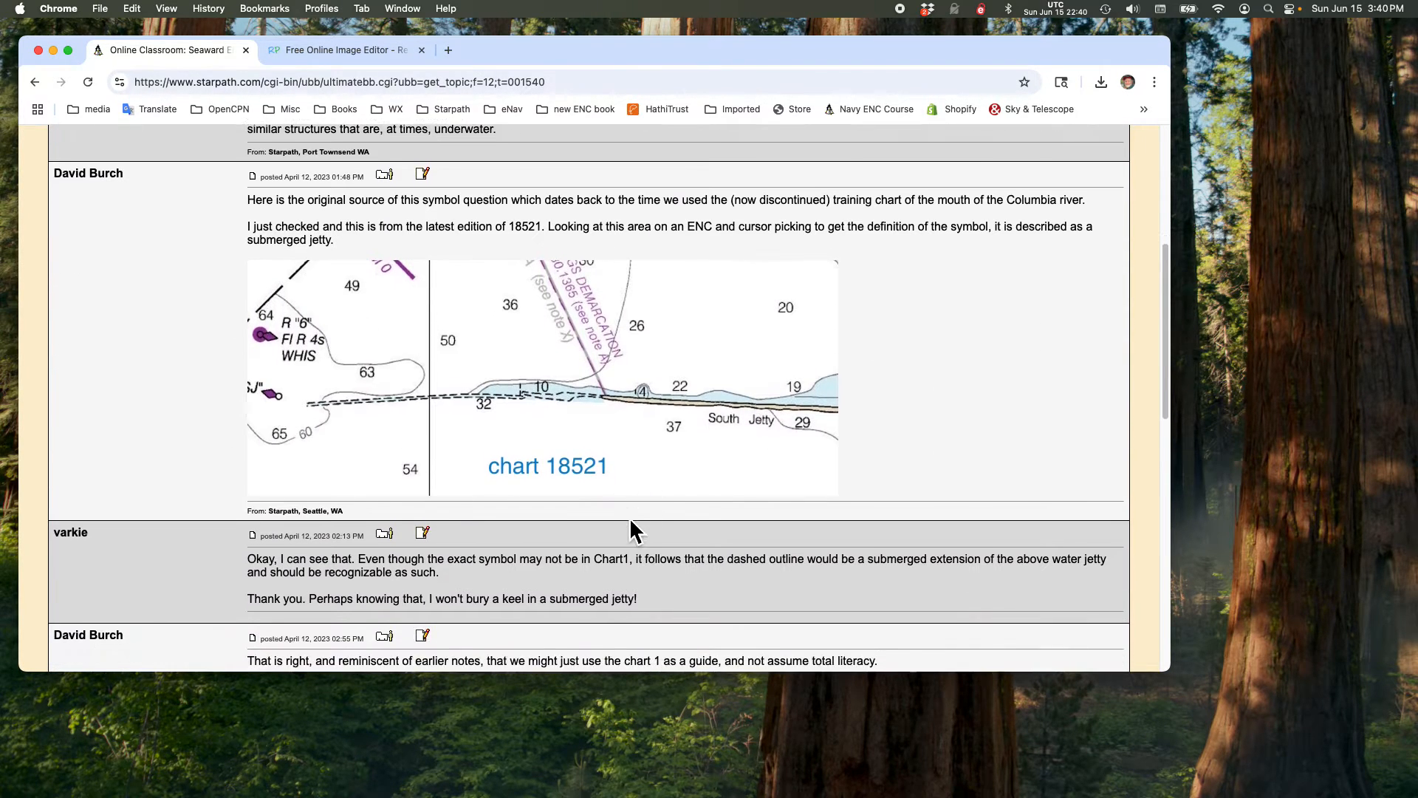
scroll(621, 524, down, 3)
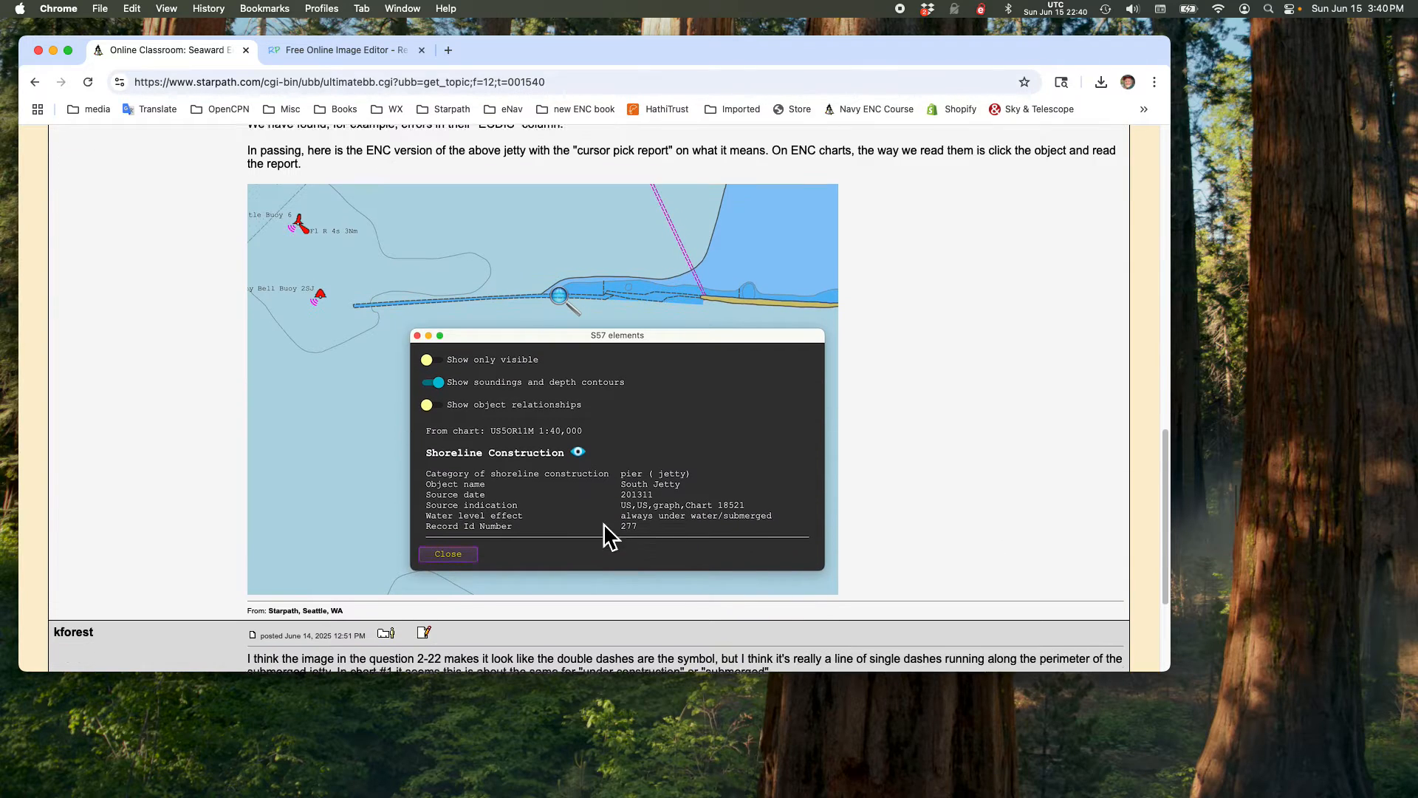
scroll(617, 517, up, 15)
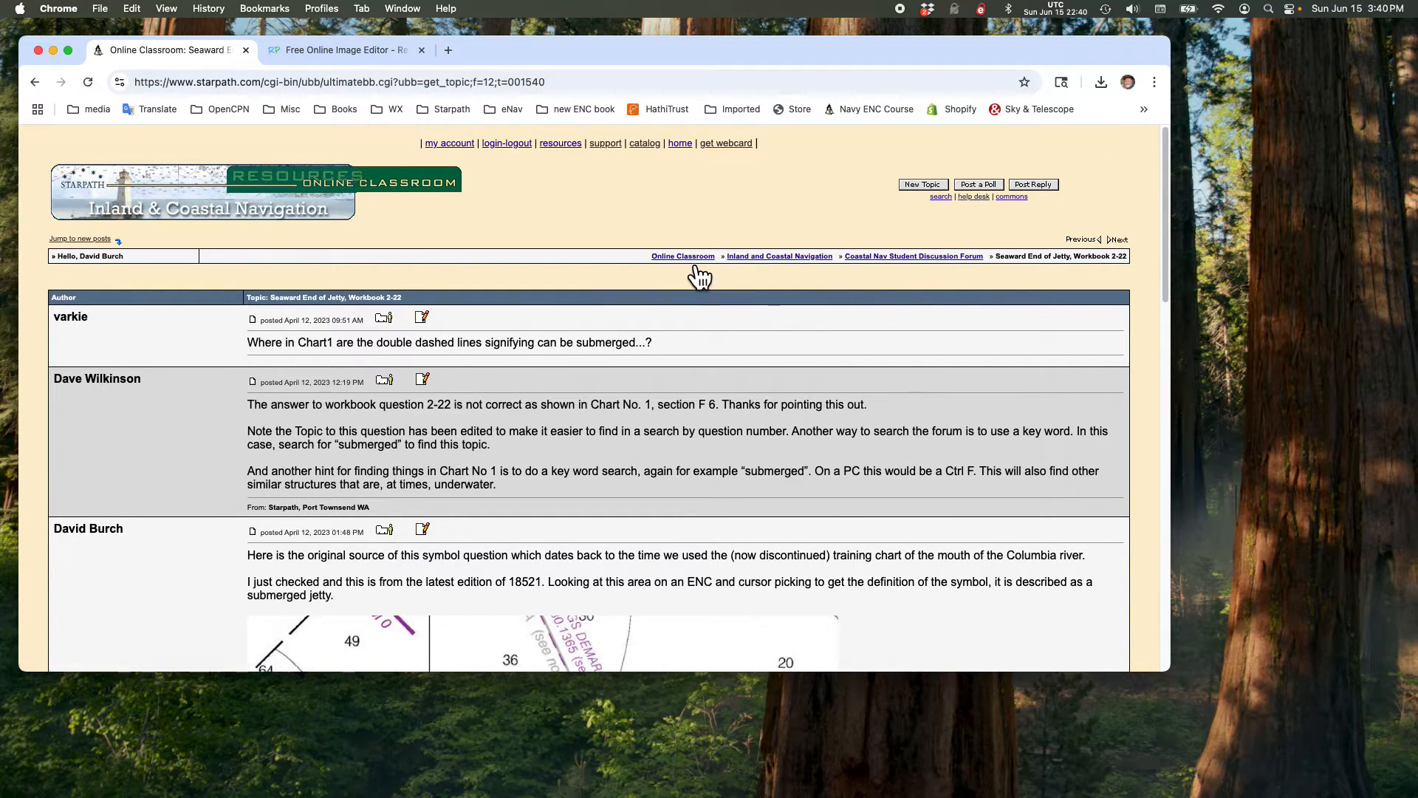
click(894, 257)
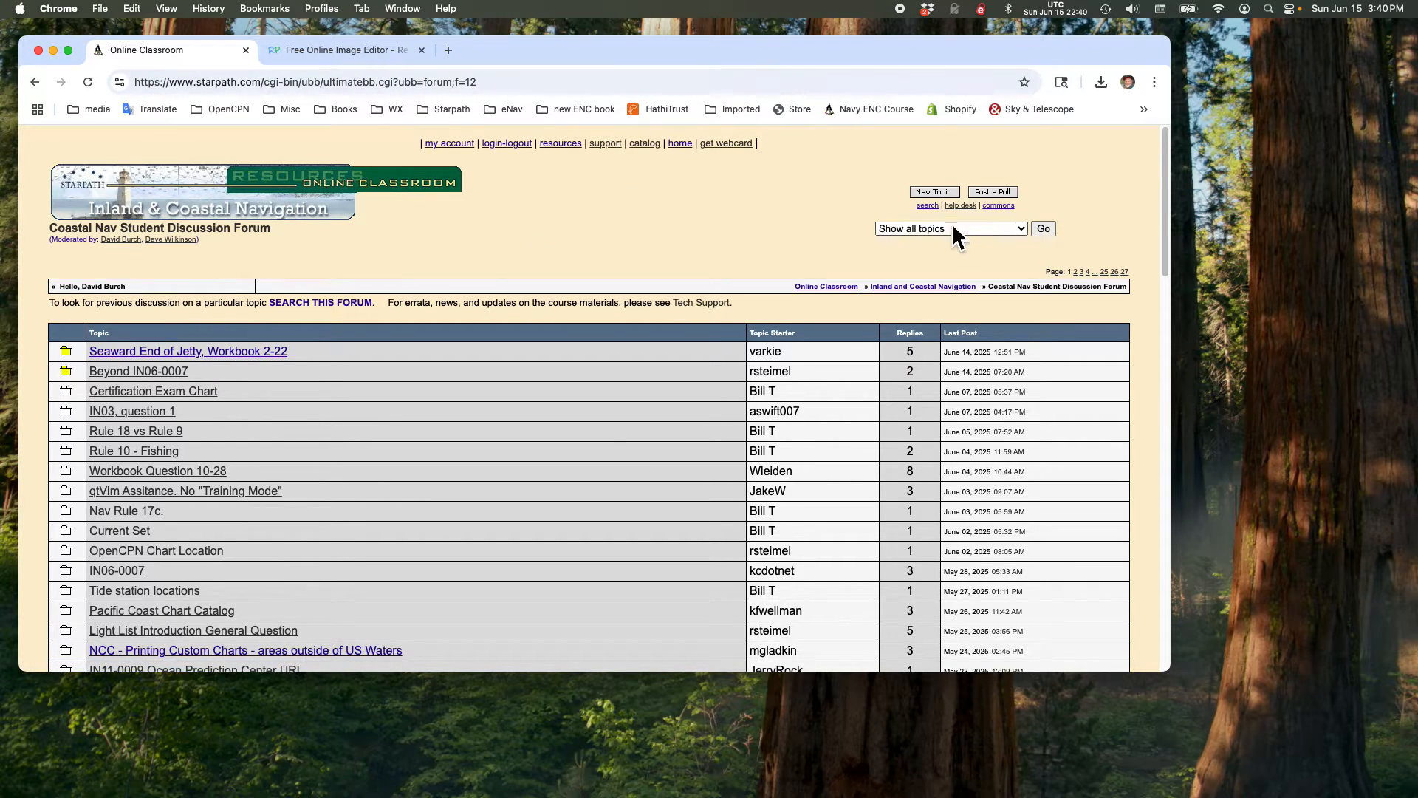
Step: Start a new topic in the Coastal Nav Student Discussion Forum and check the maximum photo width allowed for uploads
click(940, 192)
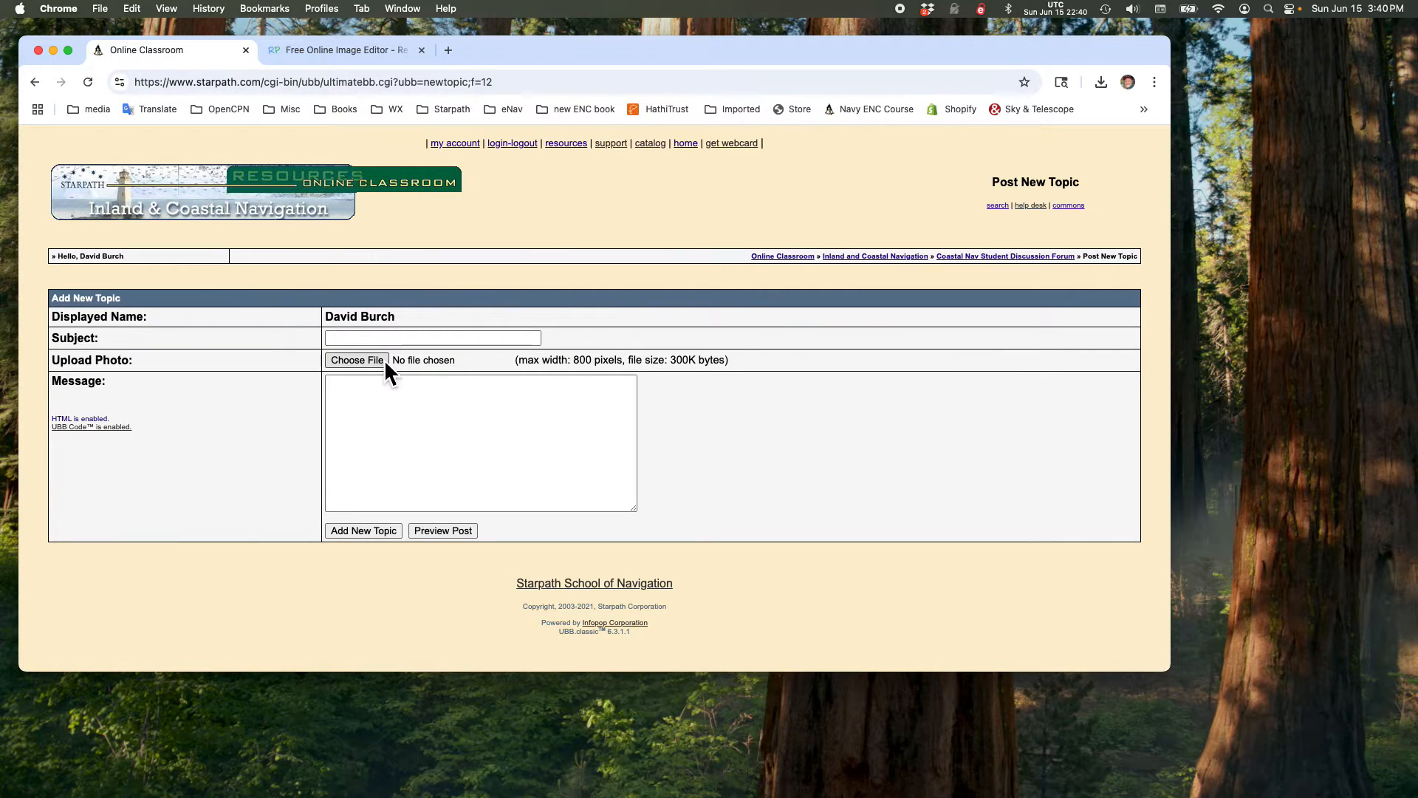
click(377, 339)
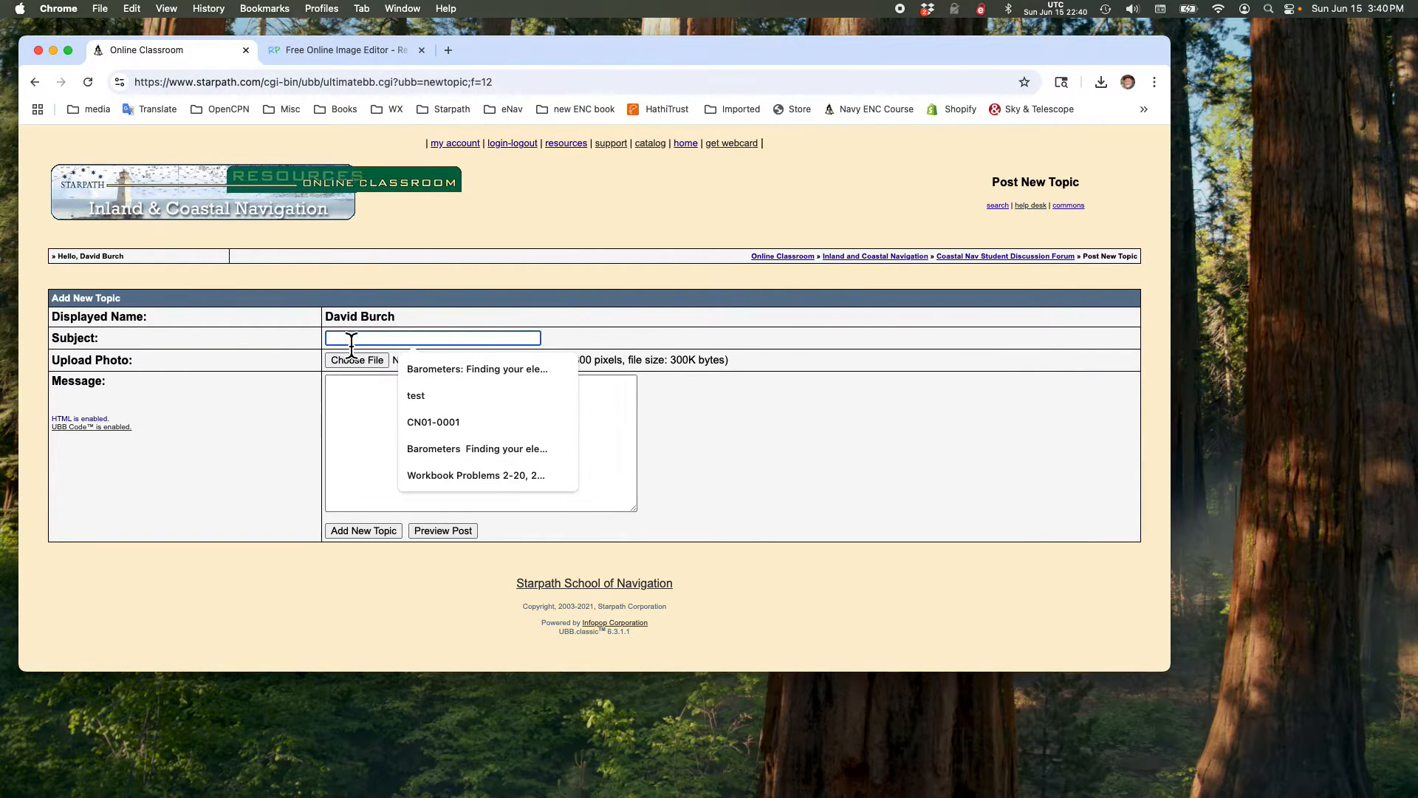
click(360, 425)
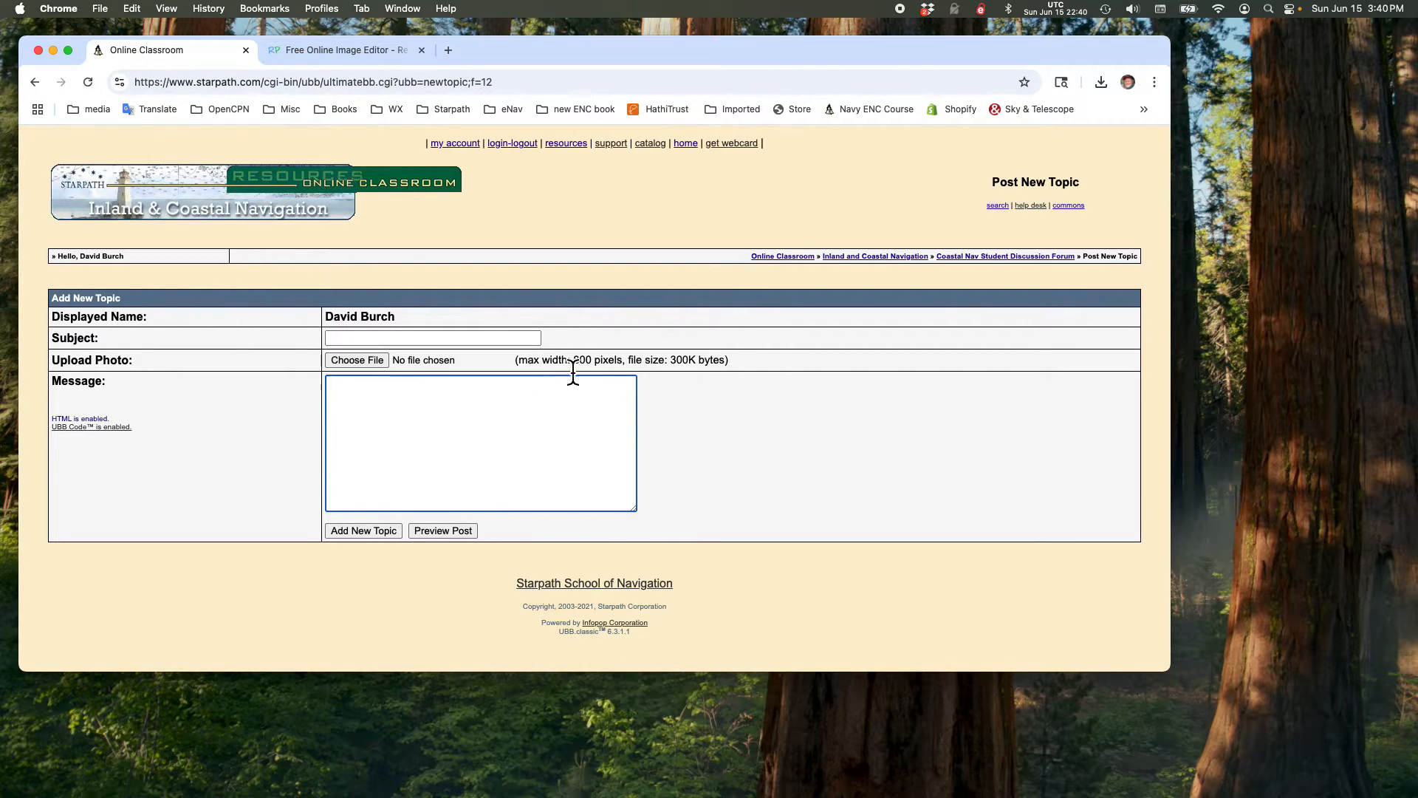
drag(572, 364, 626, 370)
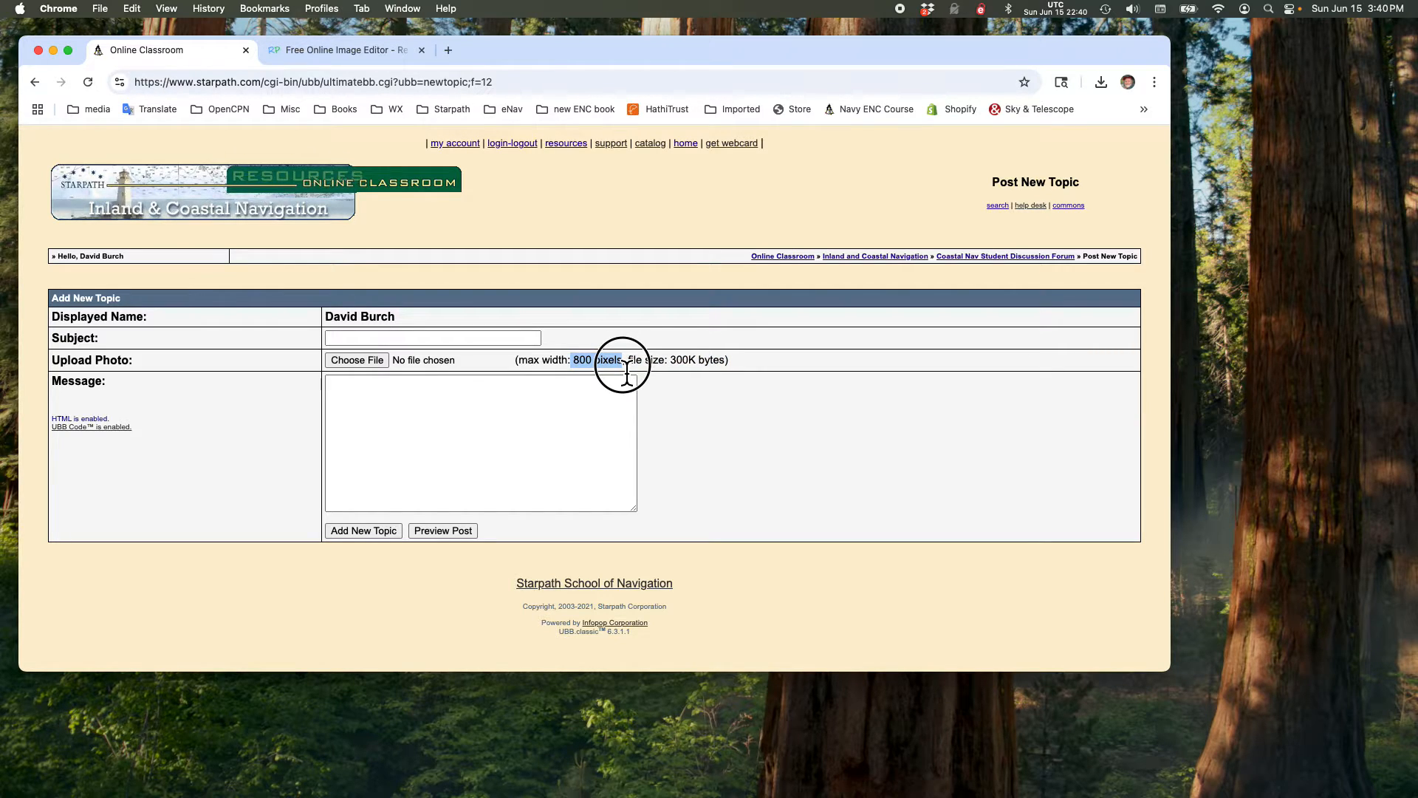
drag(626, 372, 627, 374)
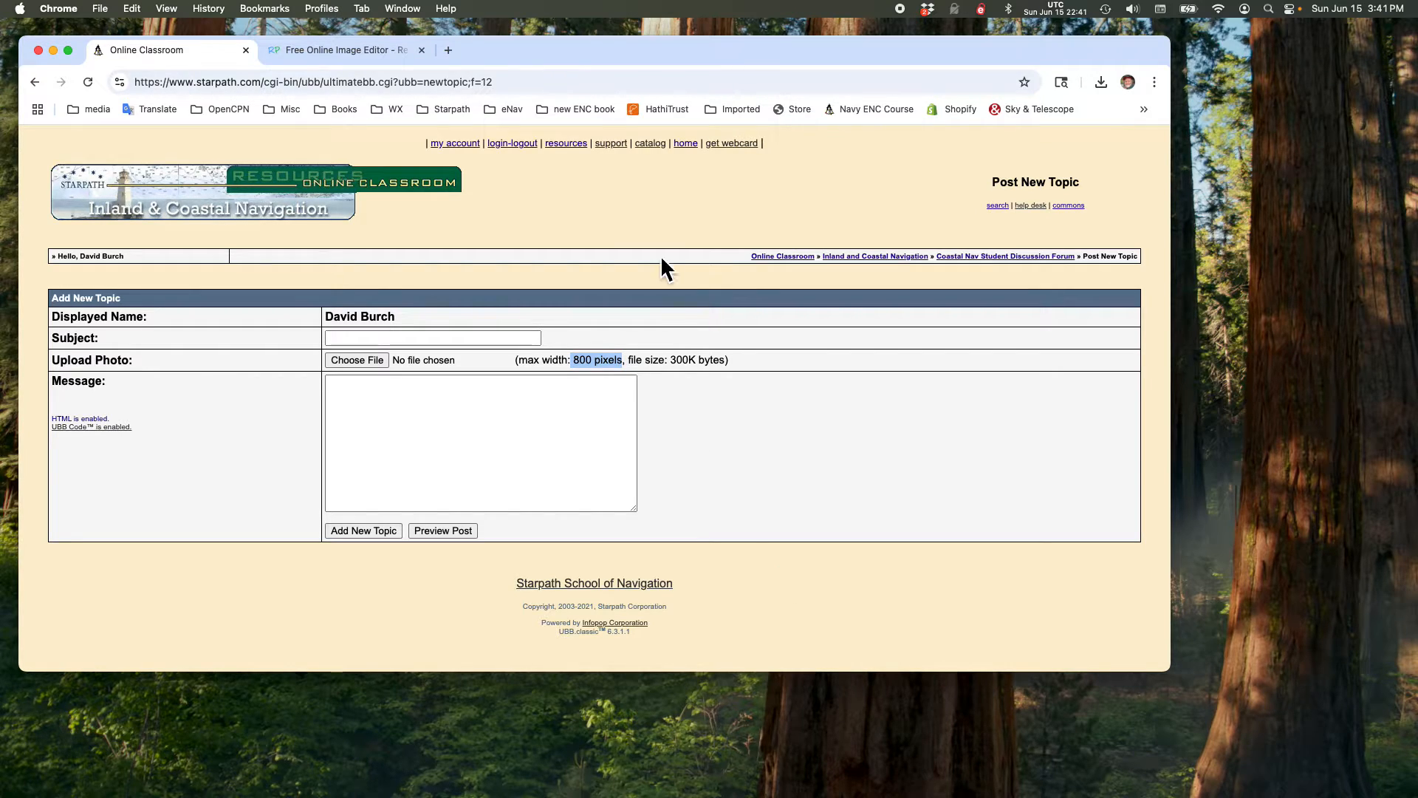
Step: Switch to ResizePixel and upload screen_cap_of_book_page.png from the "resize image for posting" folder
click(355, 58)
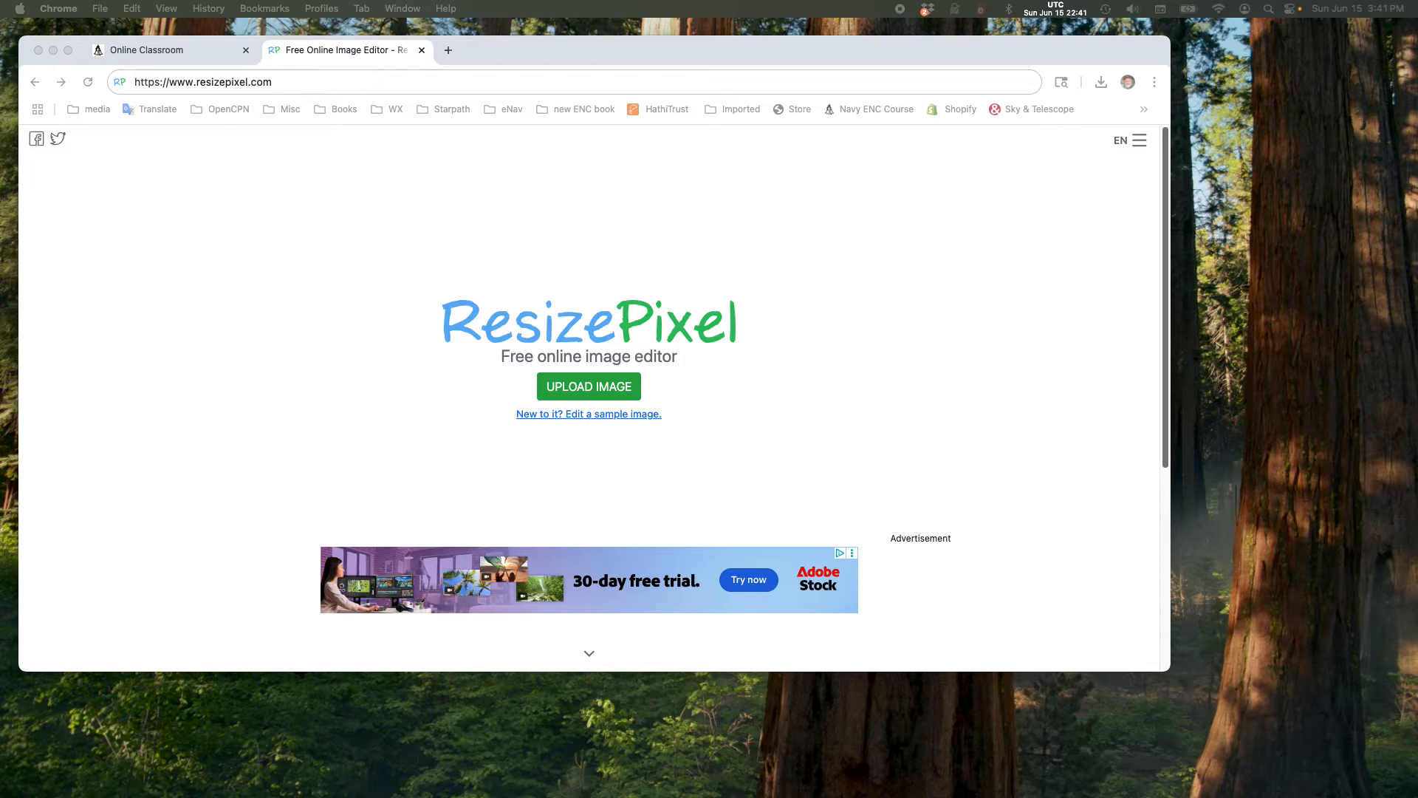
drag(1083, 2, 916, 91)
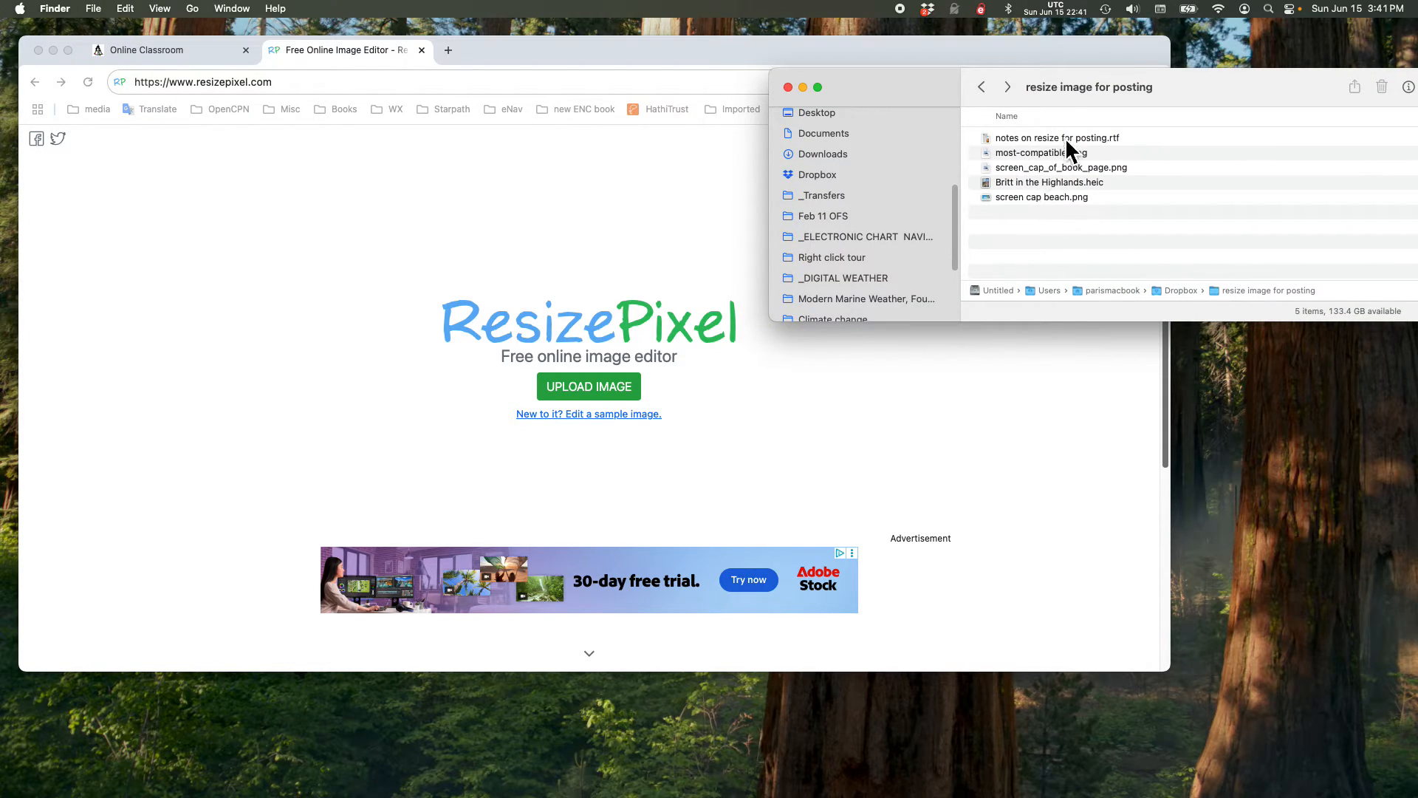
drag(921, 93, 735, 70)
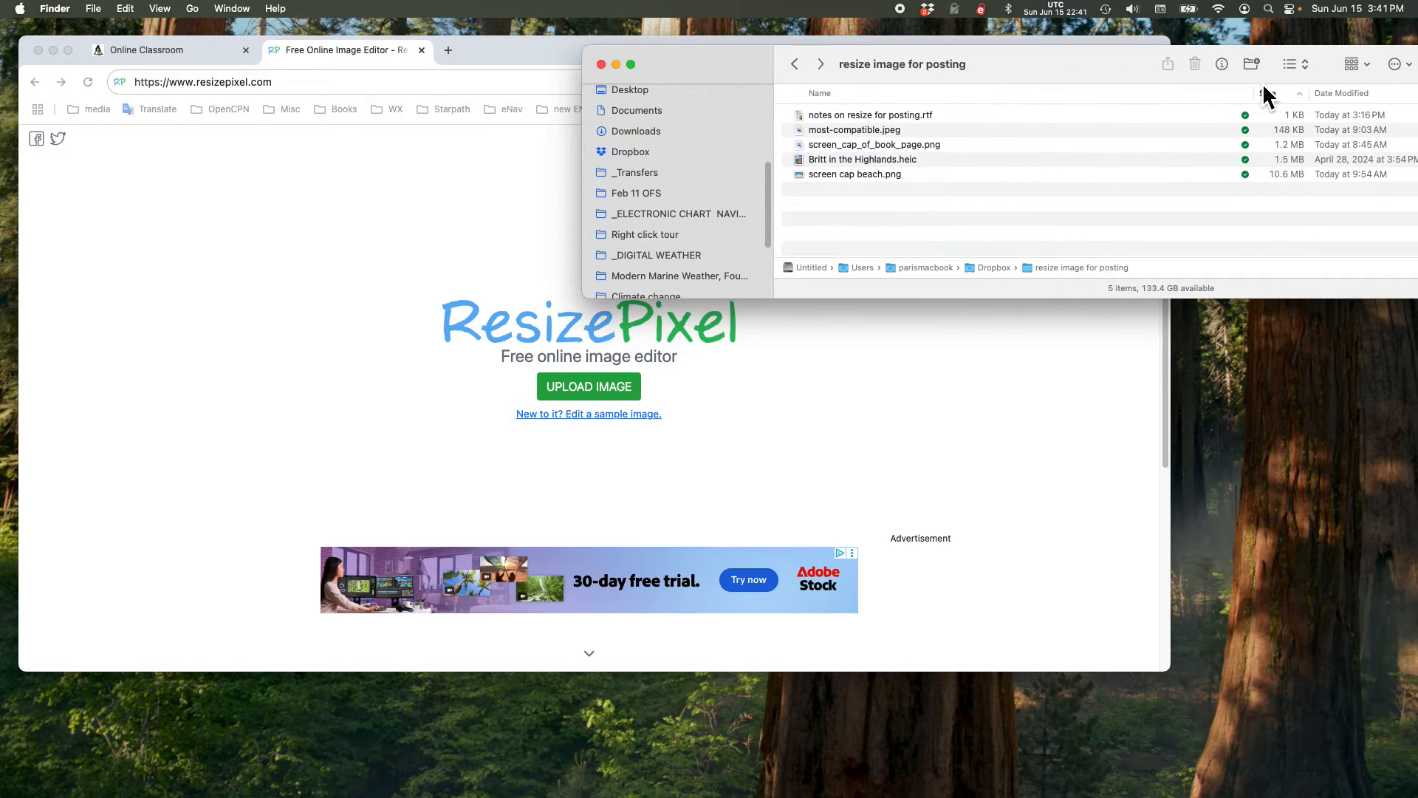
drag(1256, 94, 1016, 125)
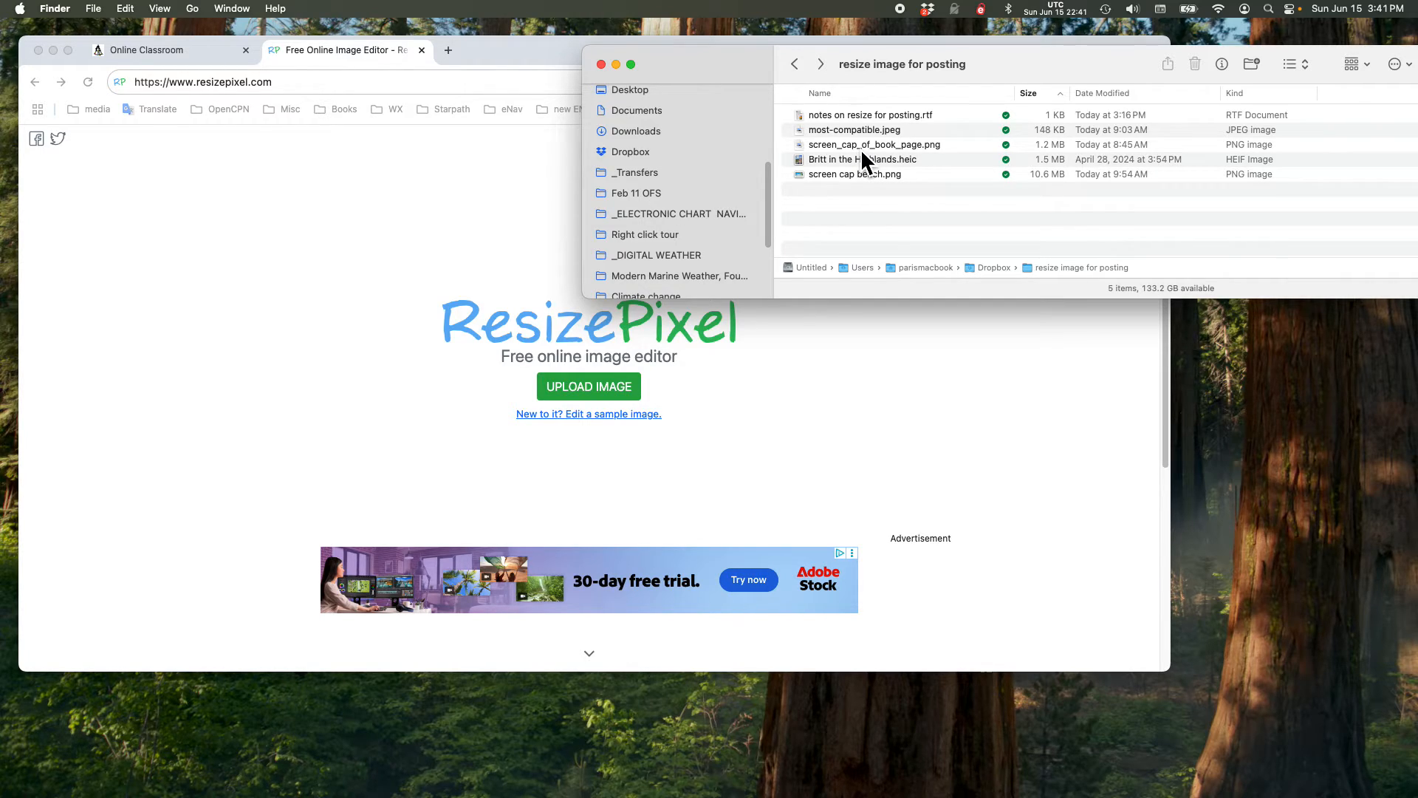
drag(861, 154, 600, 377)
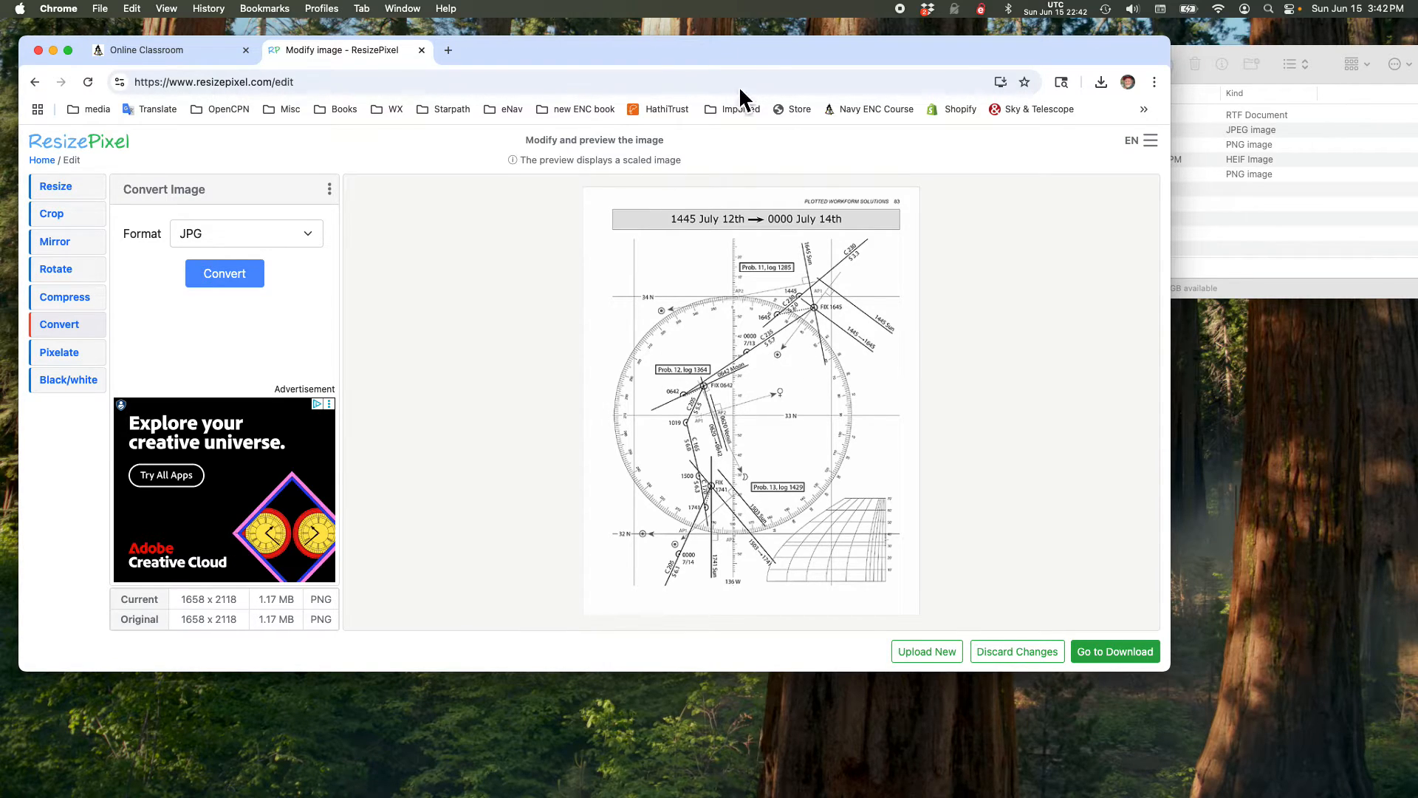
Step: Move the folder window out of the way and examine the camera capture format options in most-compatible.jpeg
drag(1209, 77, 1197, 78)
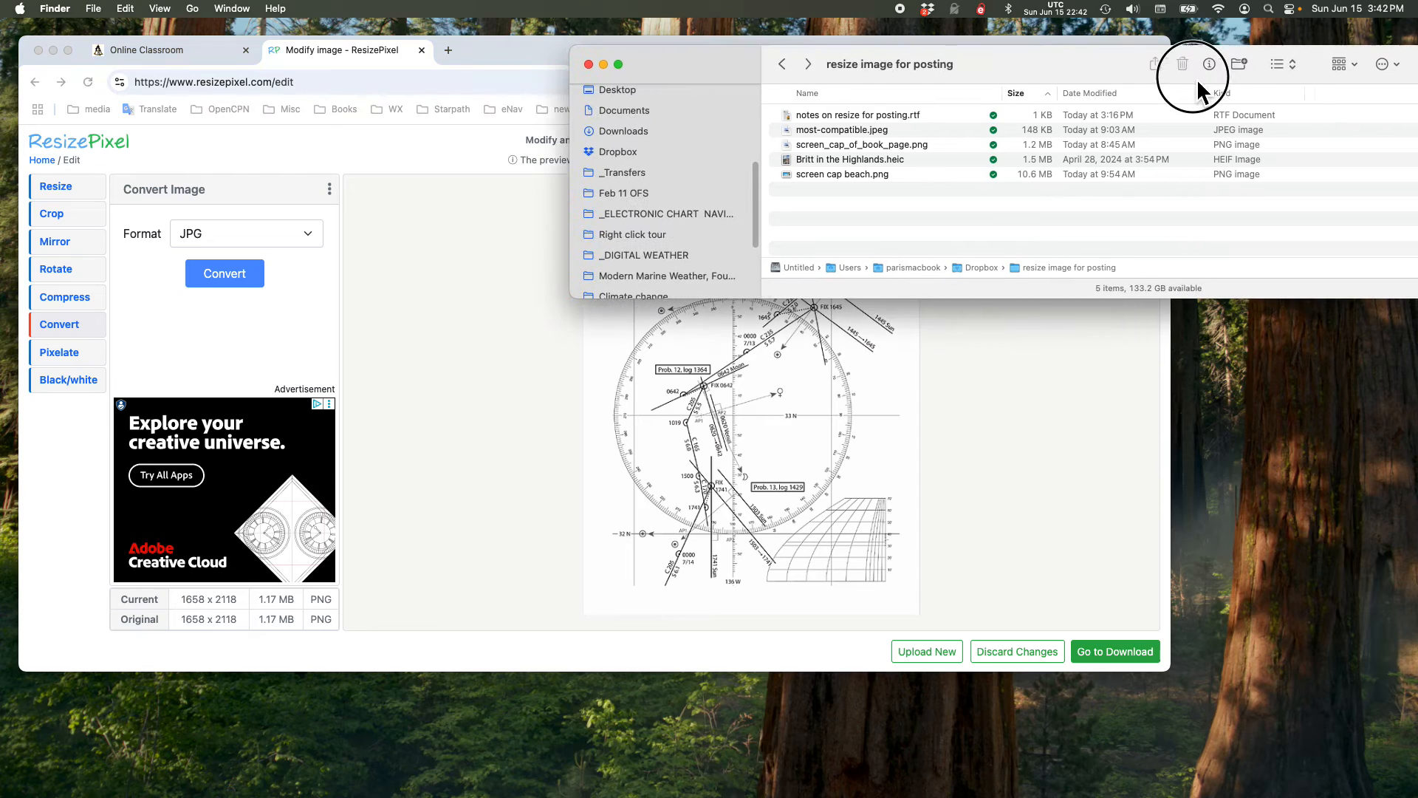
drag(688, 57, 1417, 405)
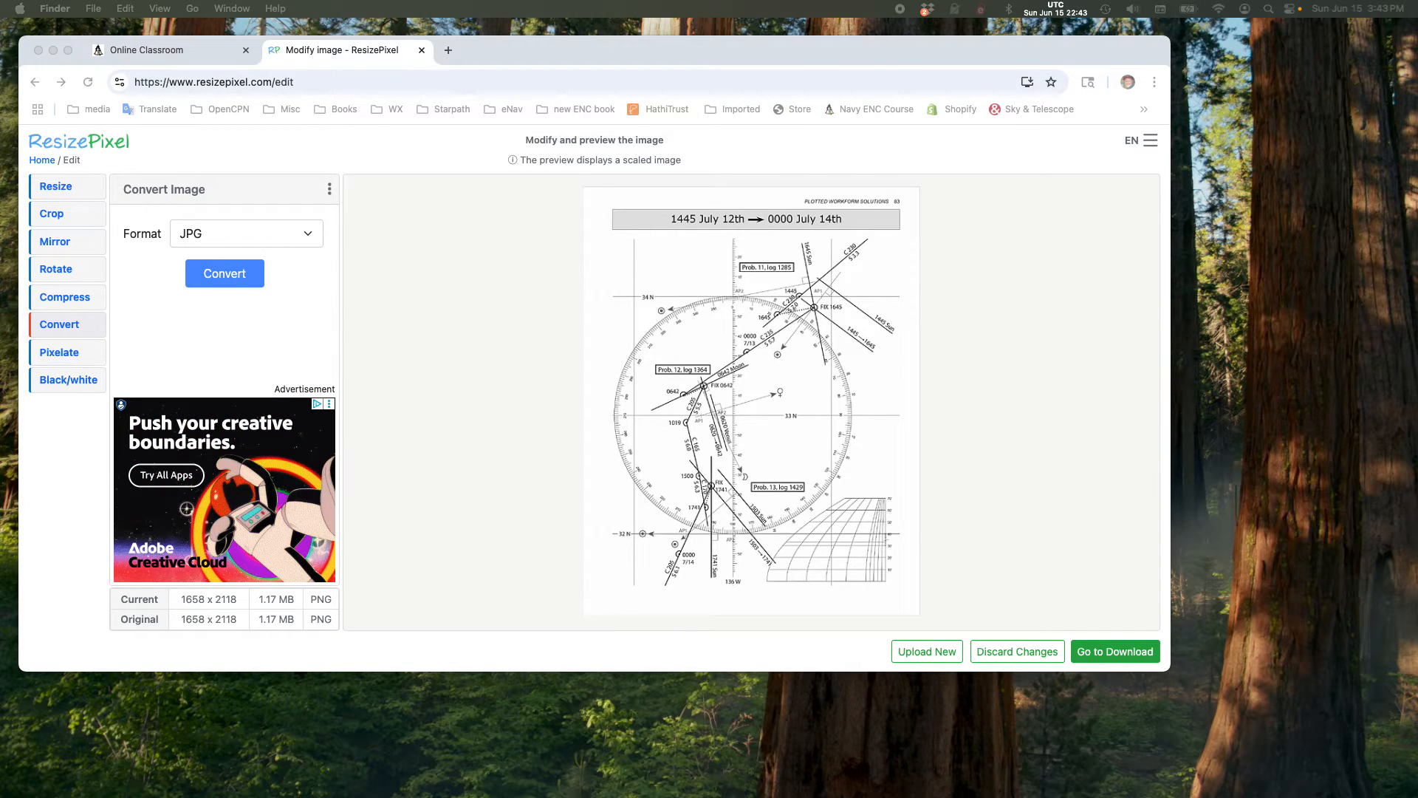
drag(1417, 85, 499, 117)
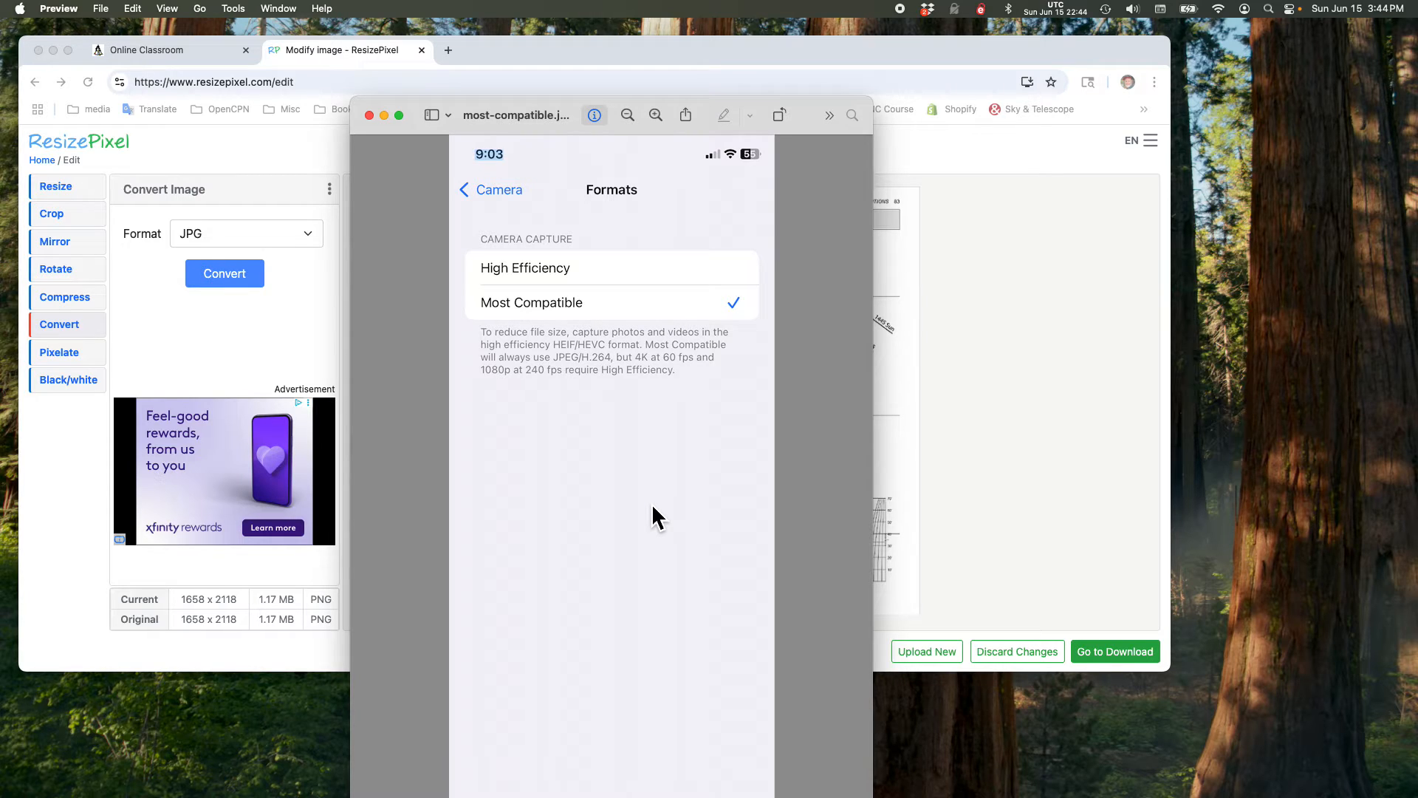
drag(457, 116, 1417, 311)
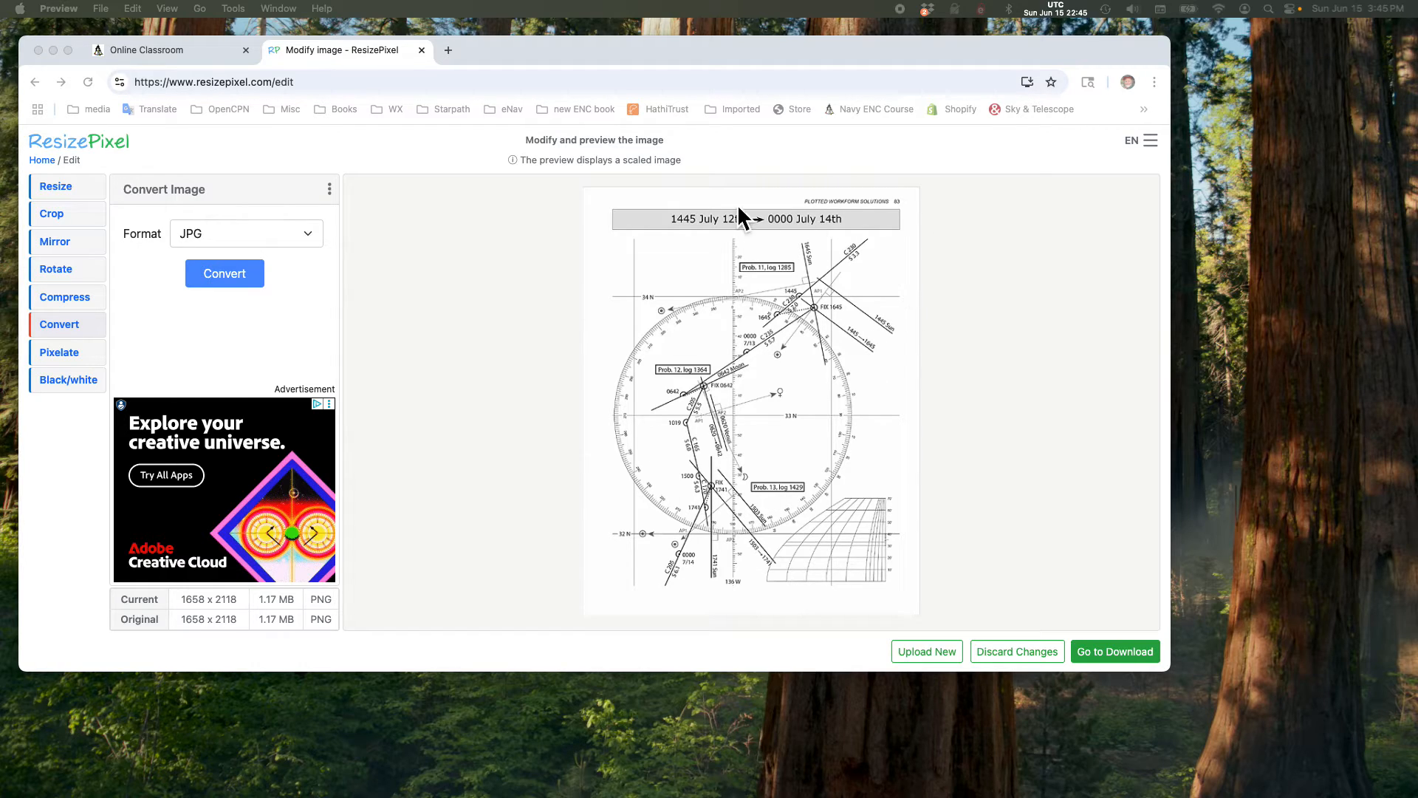
Step: Crop the image to the Prob. 11, log 1285 plot area at 829 x 683 pixels
click(55, 219)
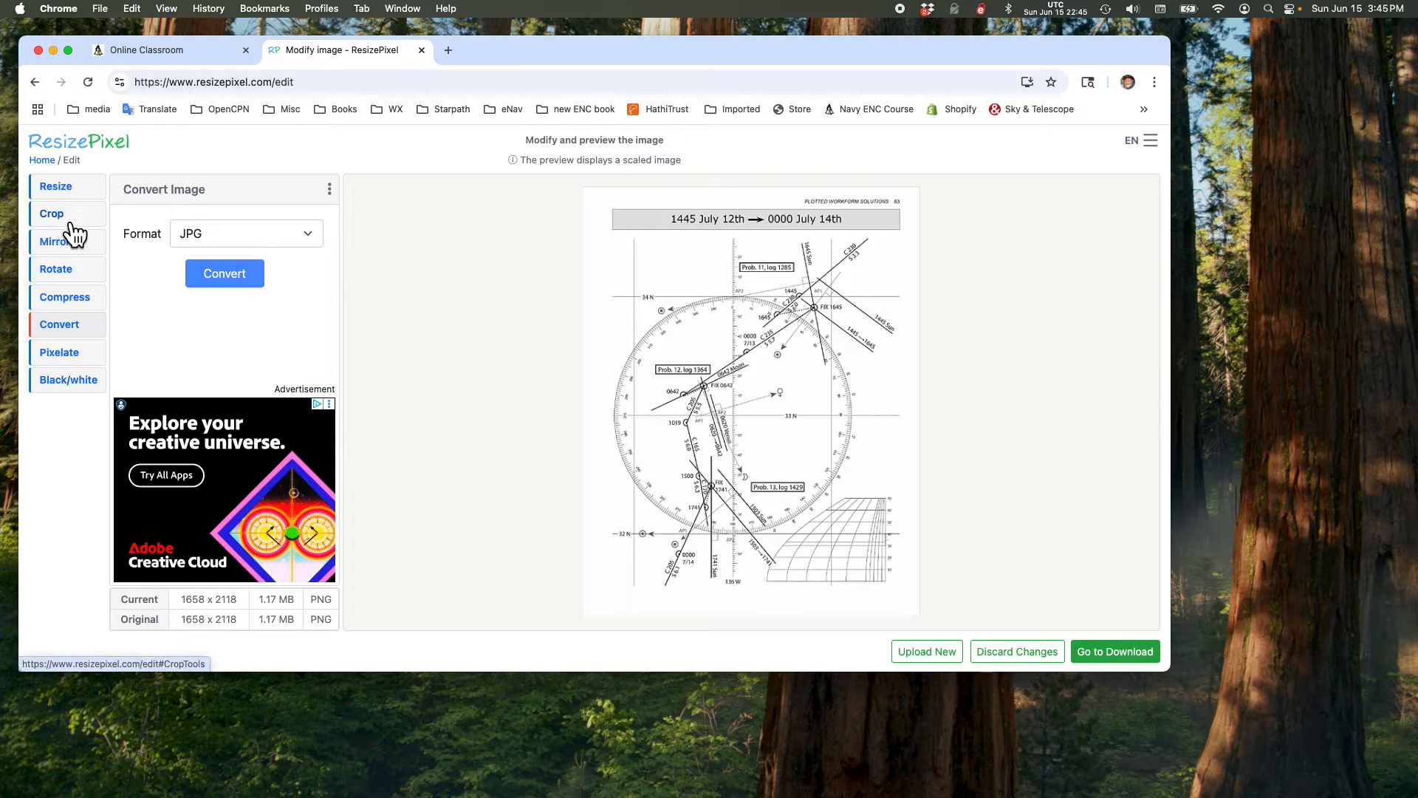
click(61, 219)
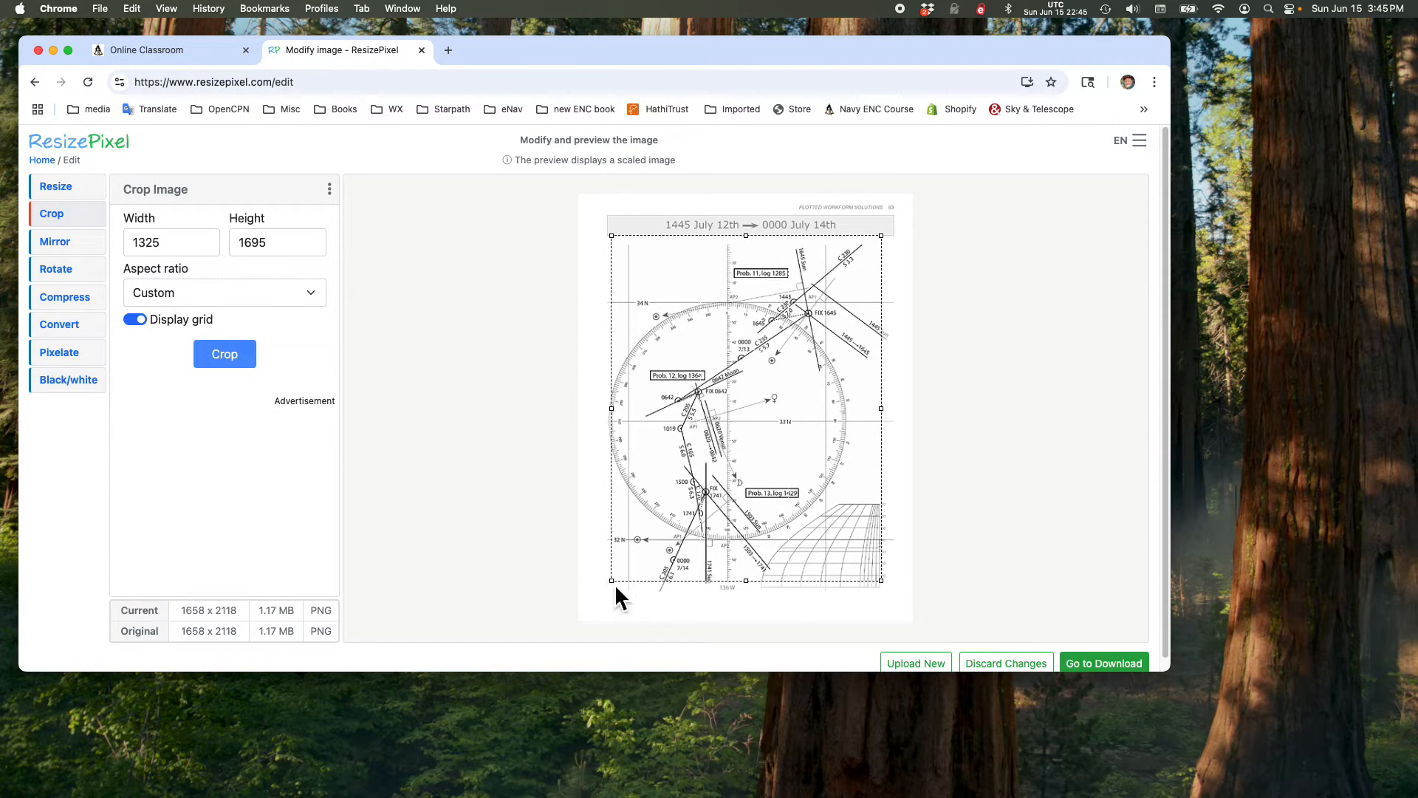
drag(612, 582, 650, 534)
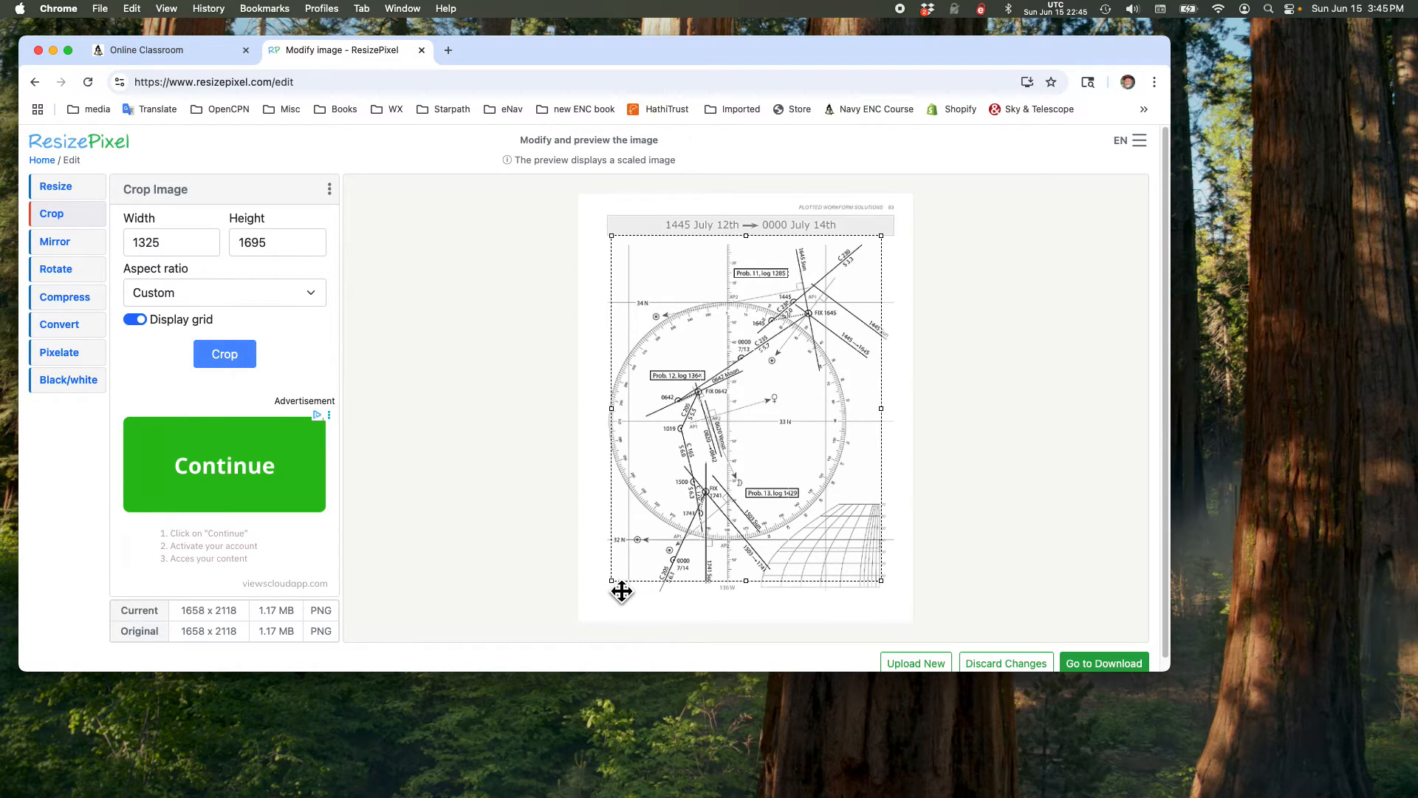
drag(617, 584, 732, 384)
drag(886, 307, 896, 305)
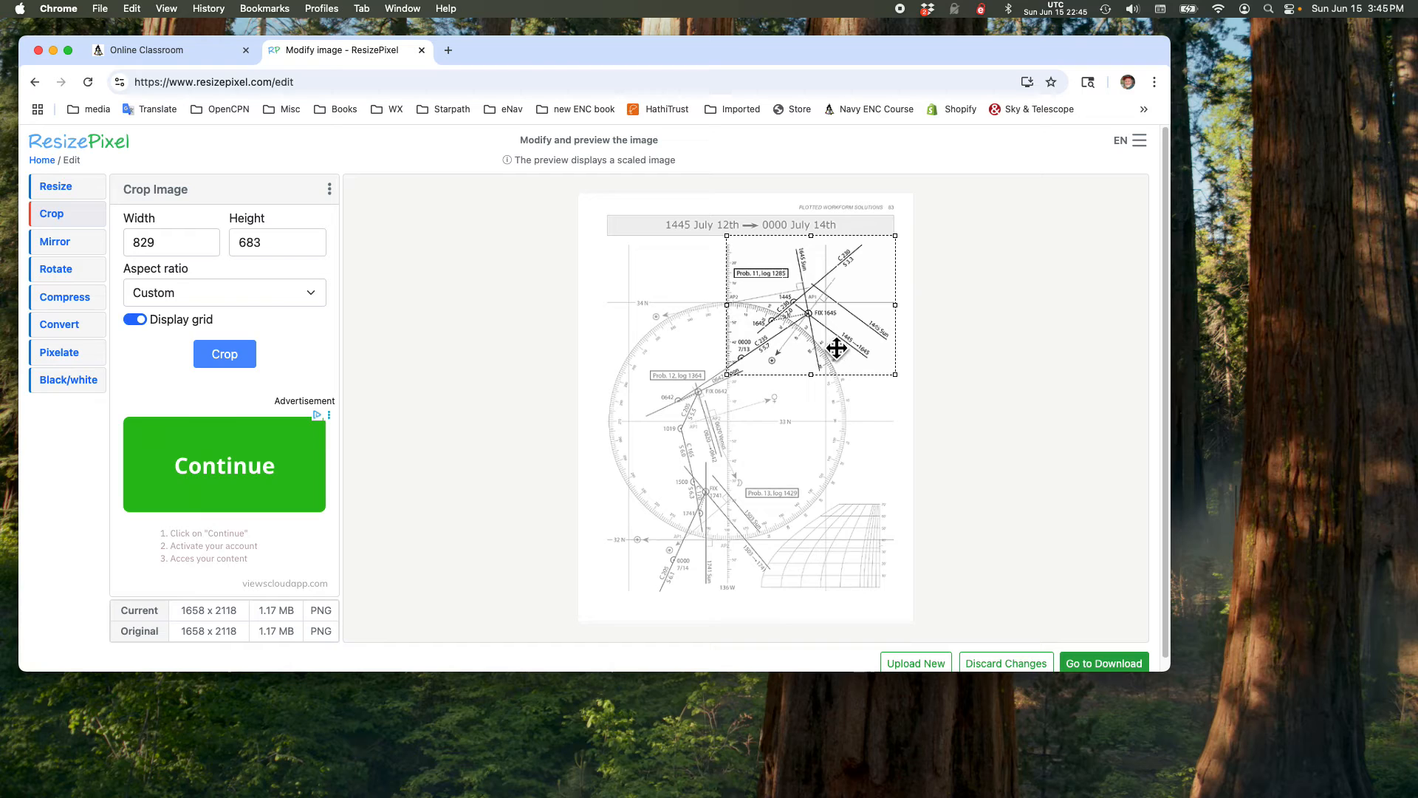
click(238, 354)
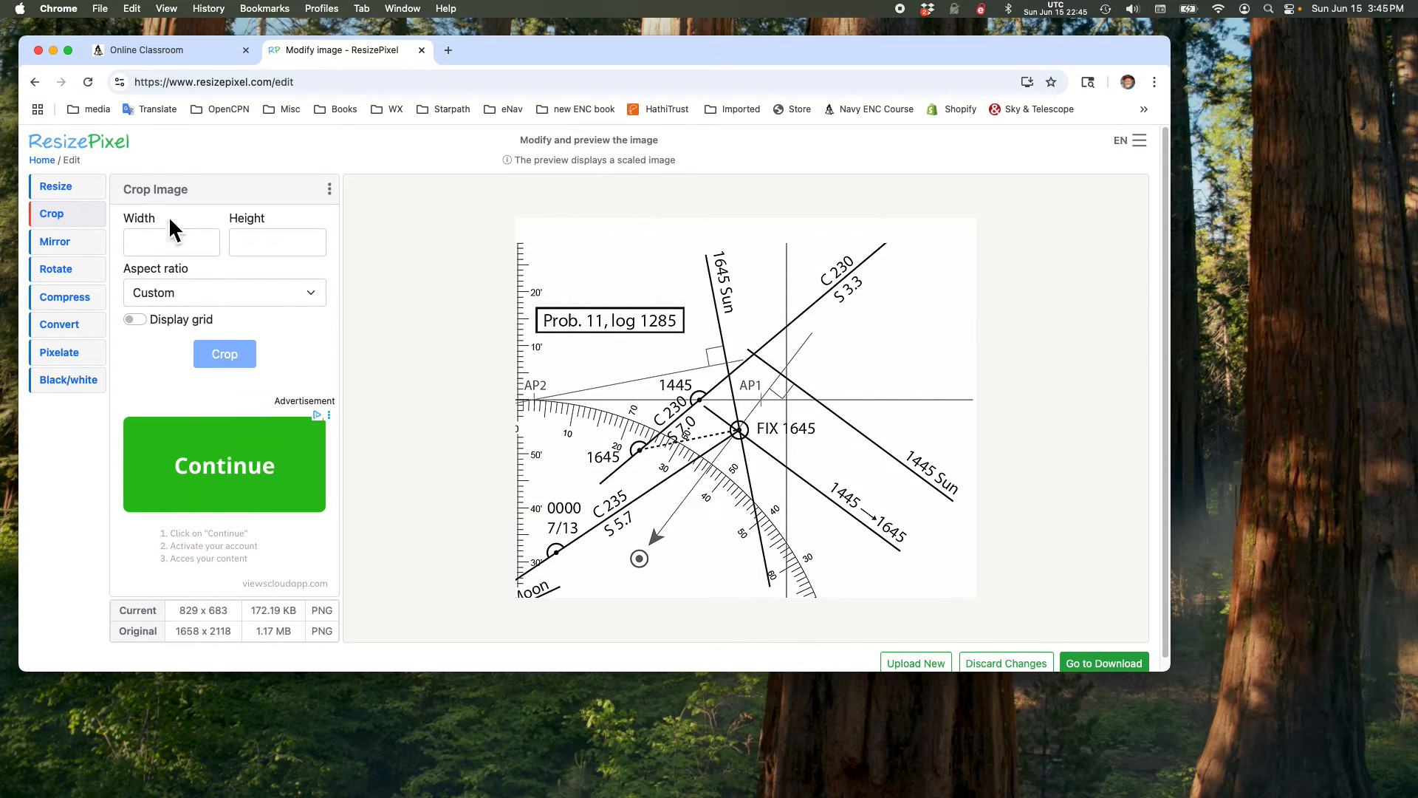
Step: Resize the cropped image to a width of 800 pixels with the aspect ratio fixed
click(71, 189)
drag(201, 268, 117, 262)
text(800)
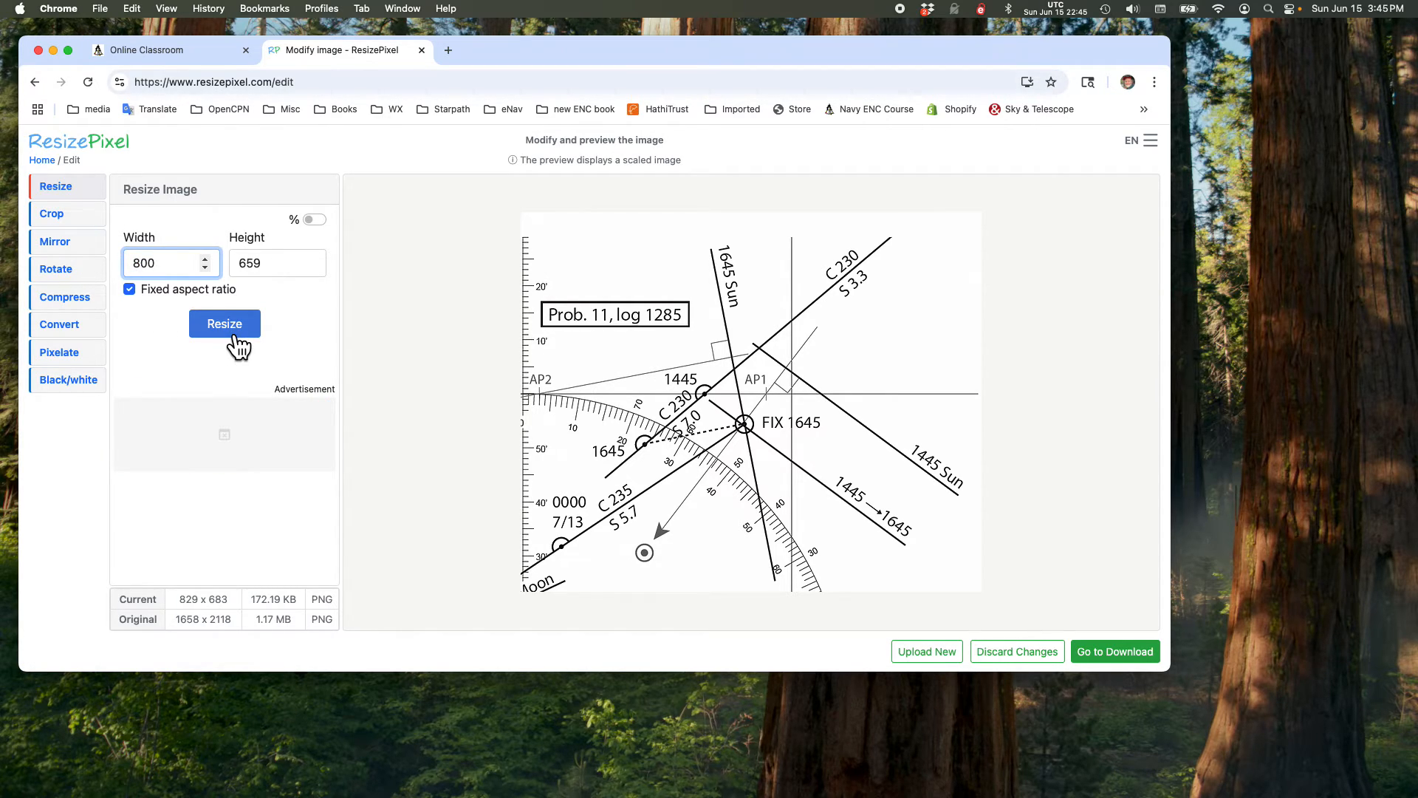
click(228, 328)
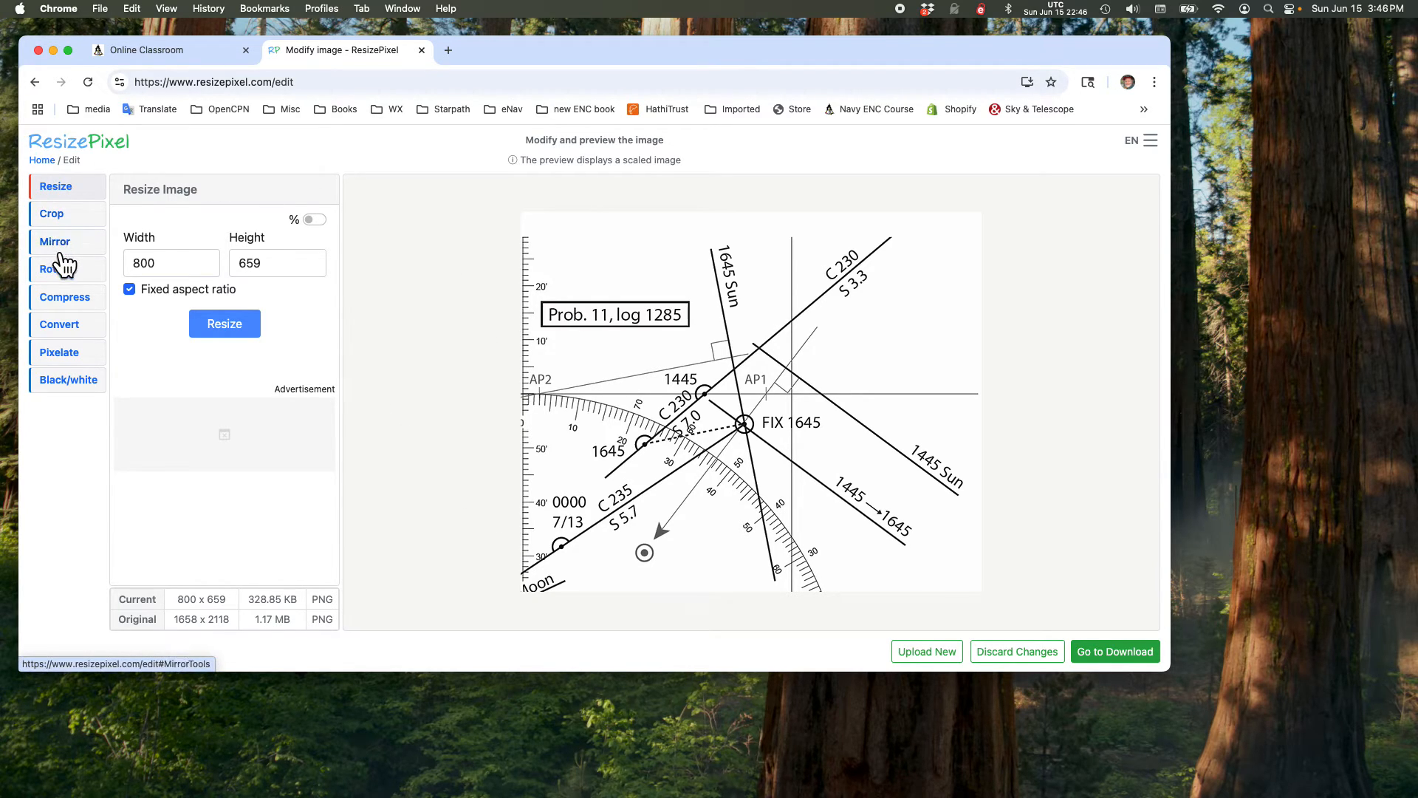
Step: Convert the resized image to JPG and download it
click(78, 332)
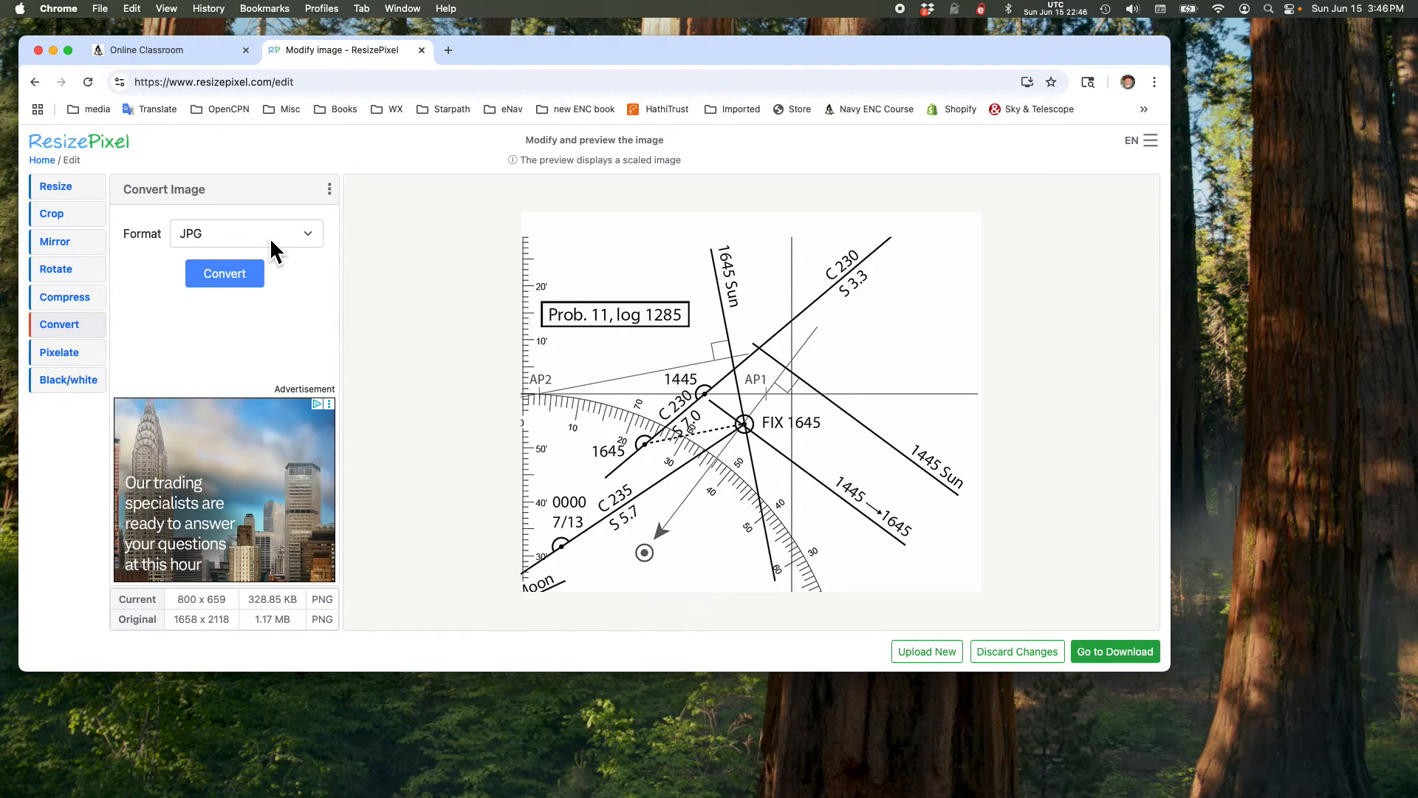
click(228, 275)
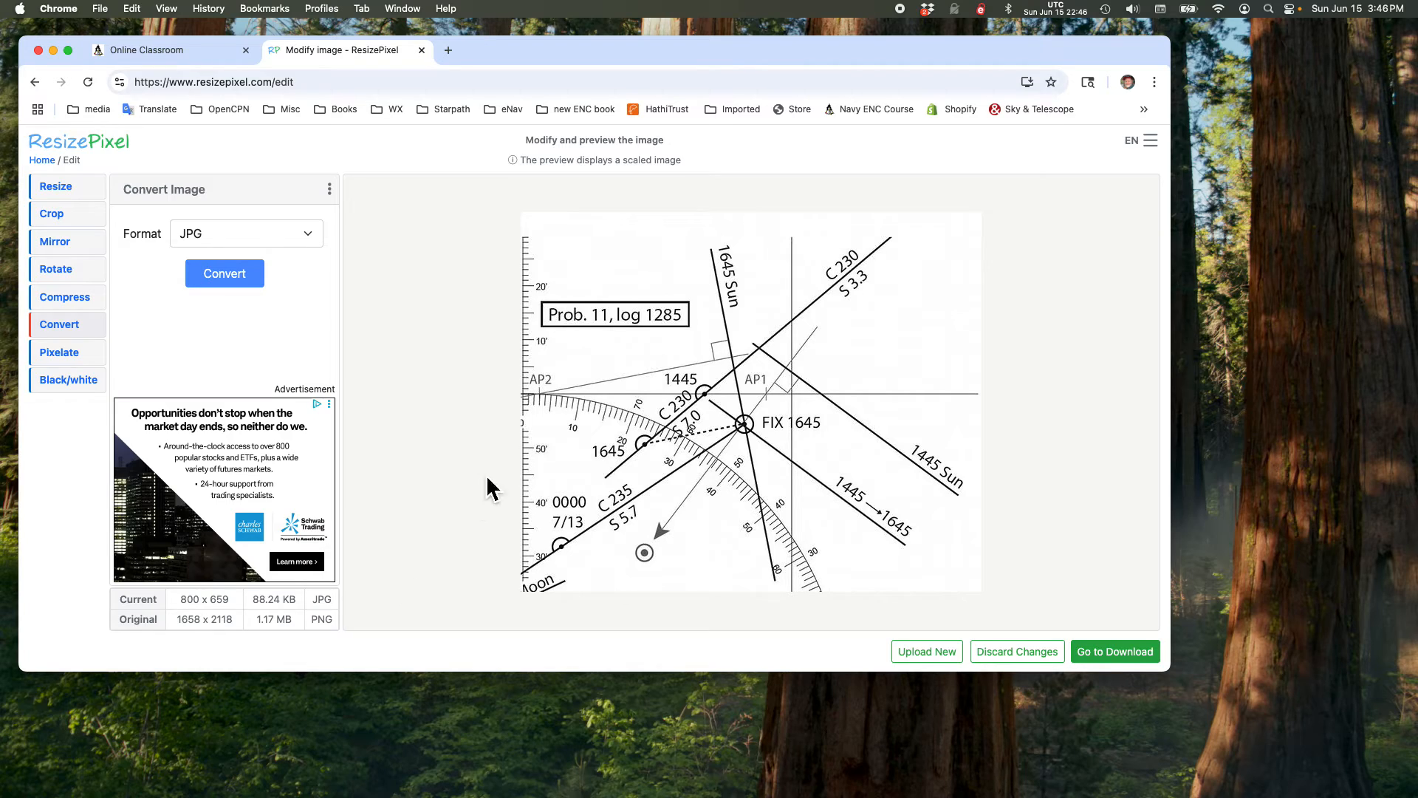
click(1100, 656)
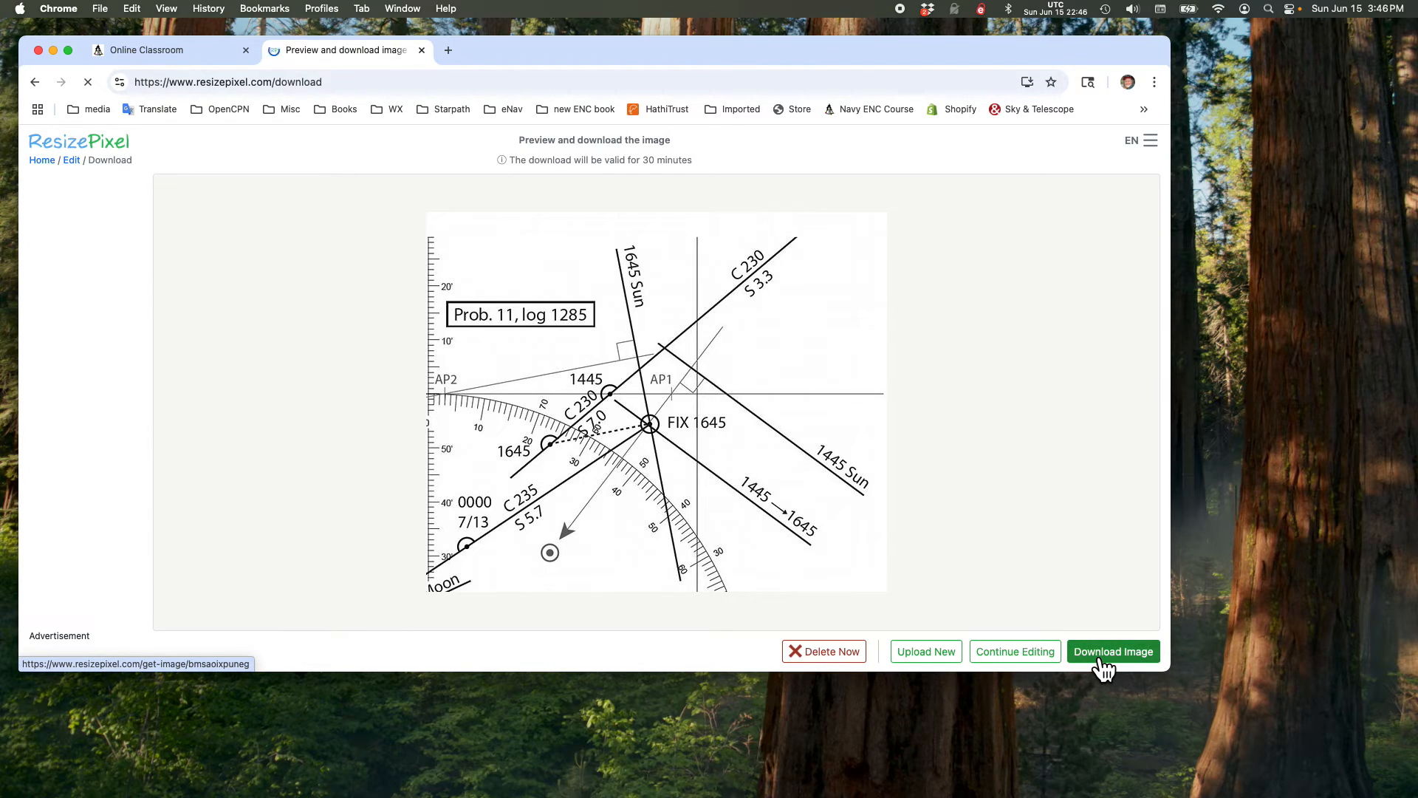
click(1101, 665)
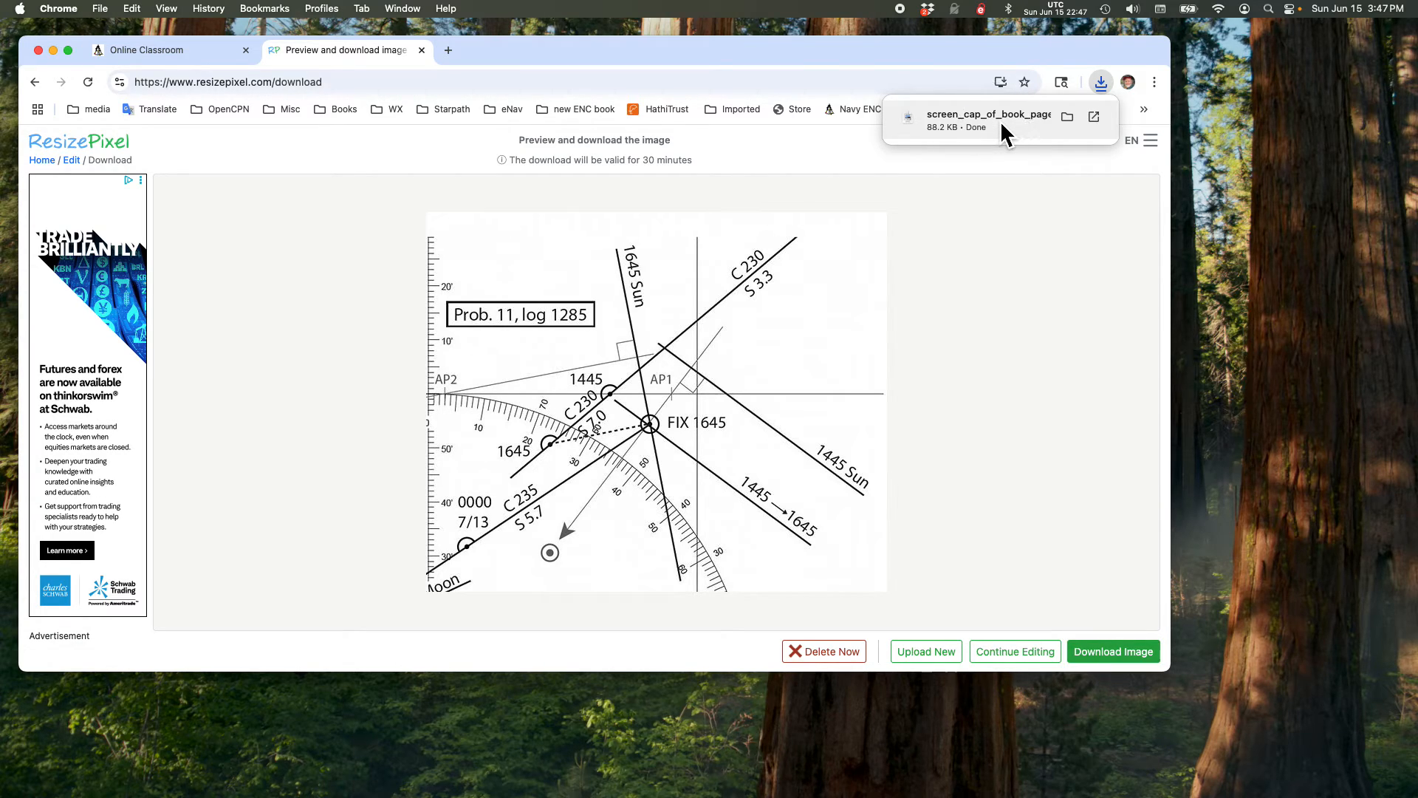
Step: Locate the downloaded screen_cap_of_book_page.jpg in the Downloads folder, keeping its name, and return to the forum's new topic form
click(1074, 119)
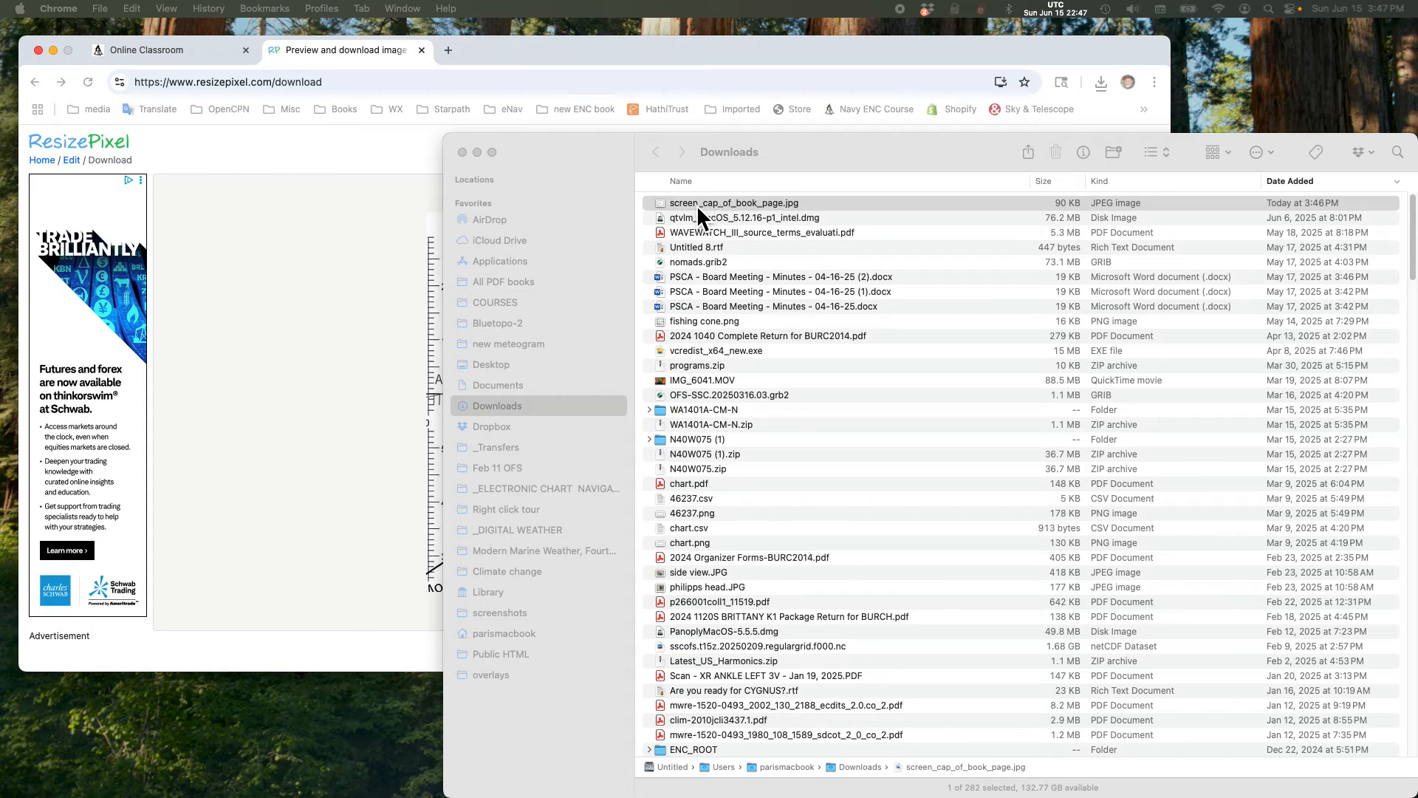
drag(827, 164, 944, 163)
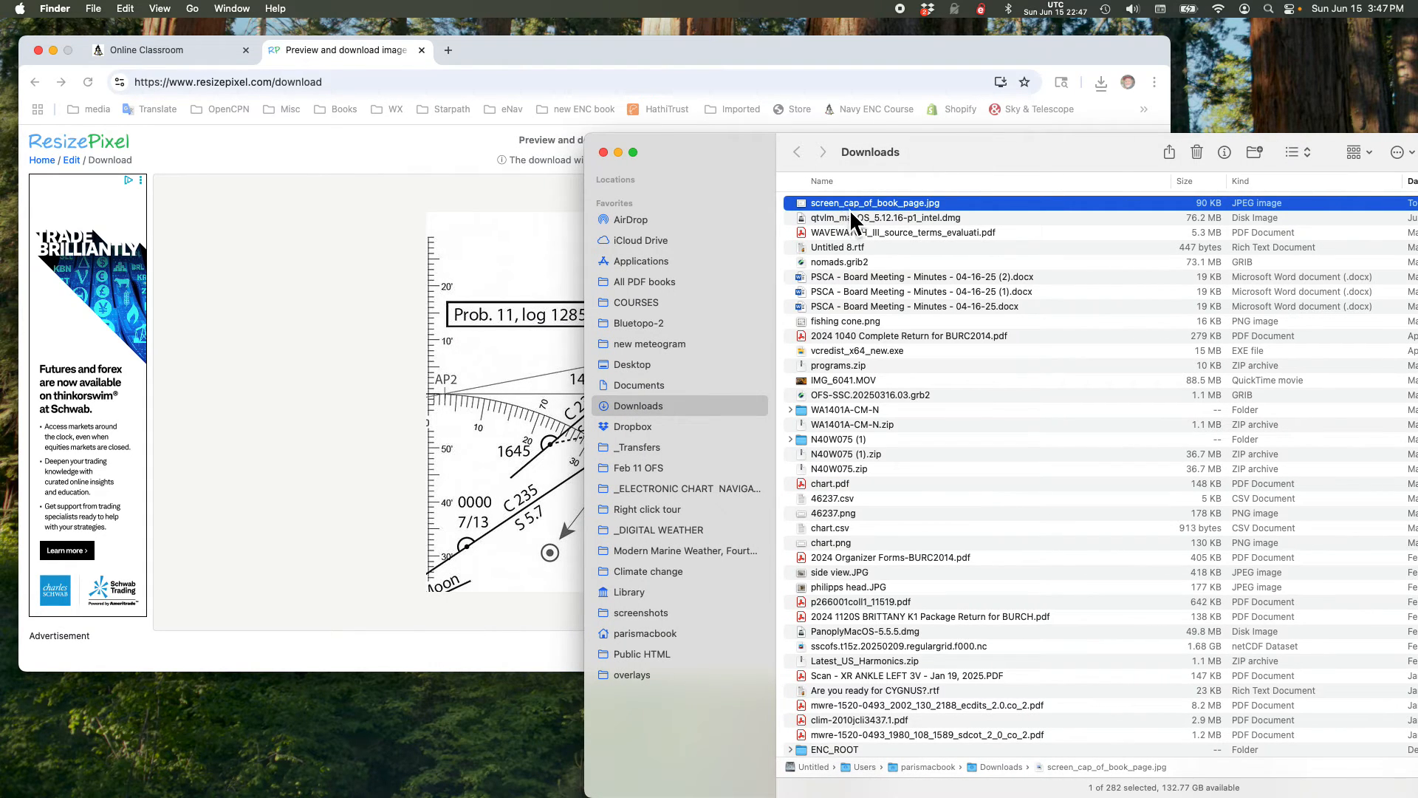
key(Return)
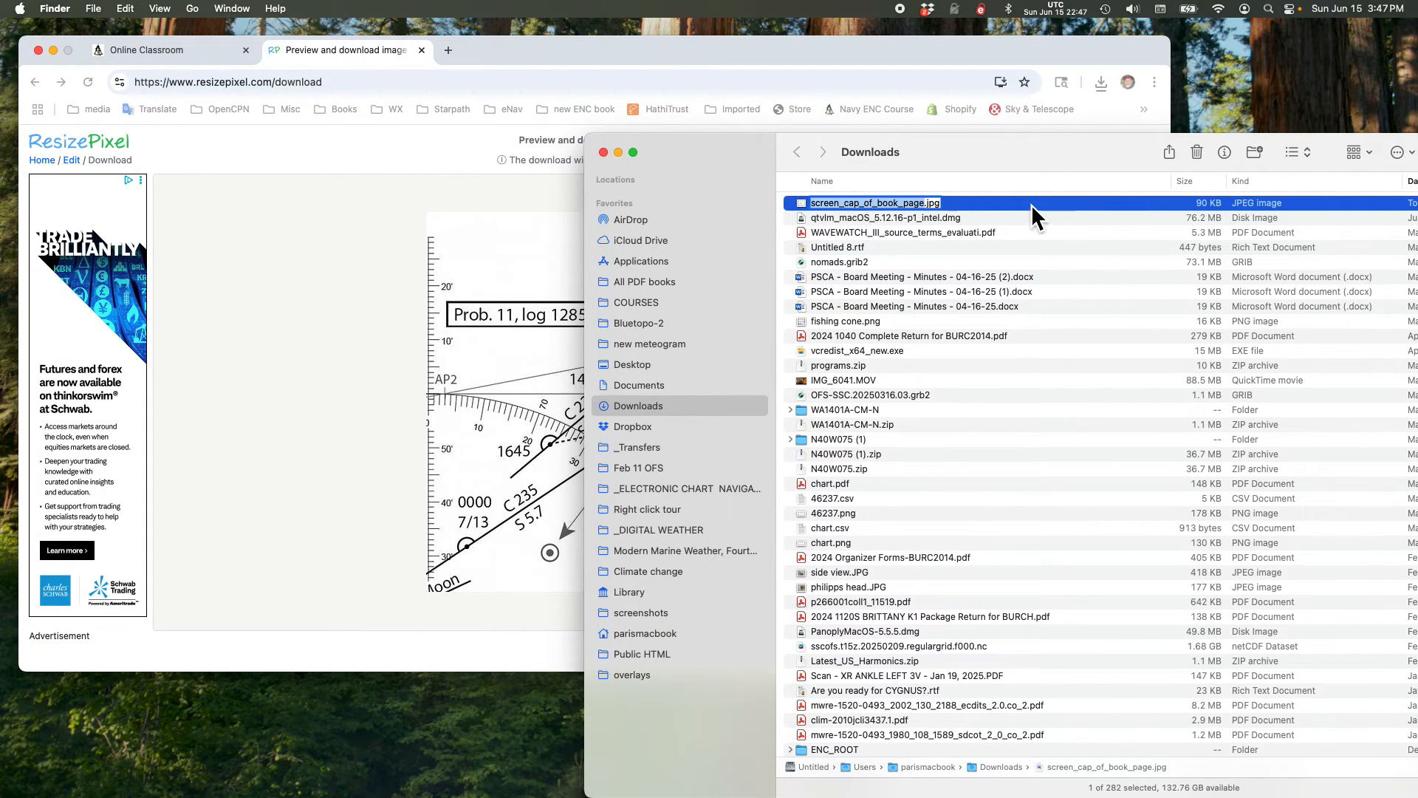
click(967, 207)
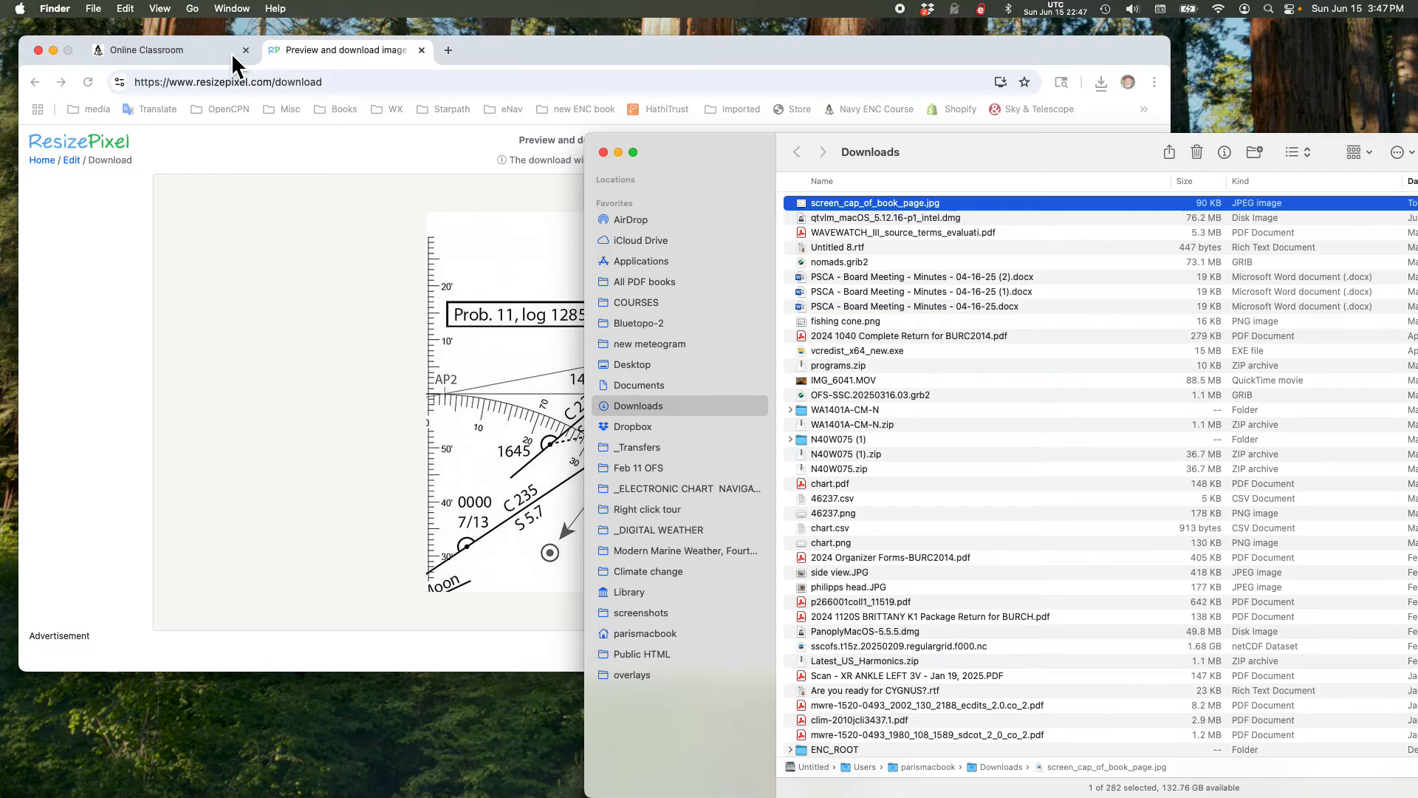
click(195, 53)
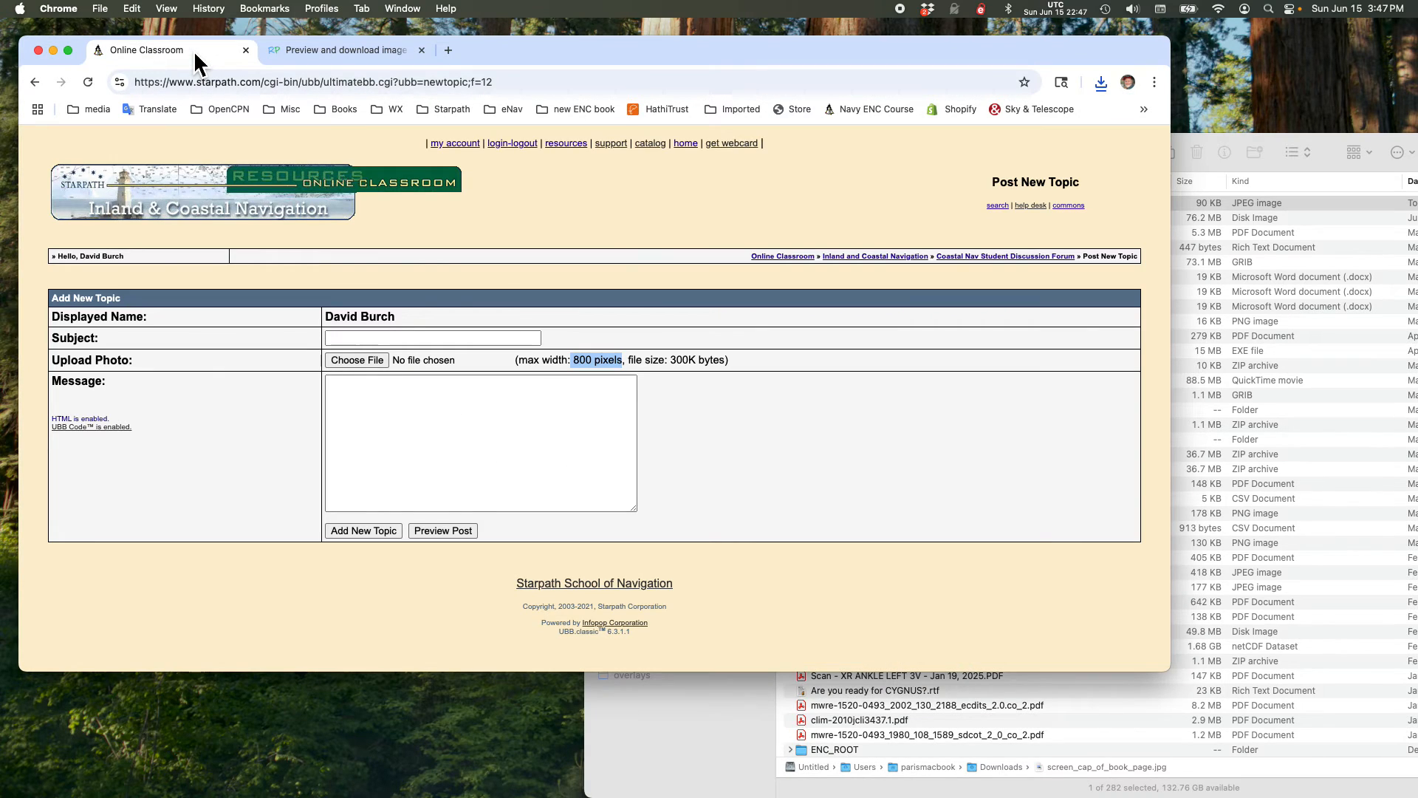
Step: Attach screen_cap_of_book_page.jpg from the Downloads folder as the new topic's photo
click(358, 360)
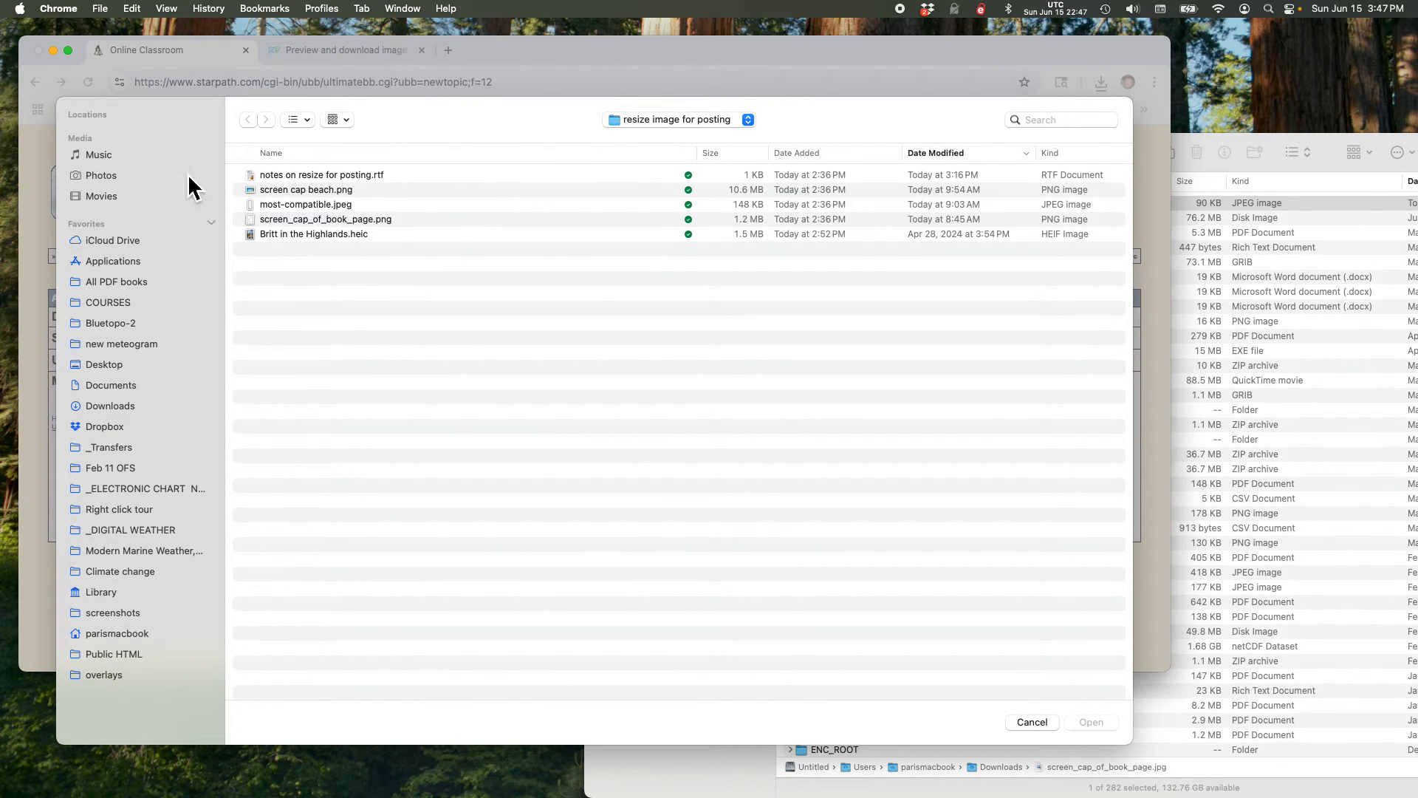
click(107, 406)
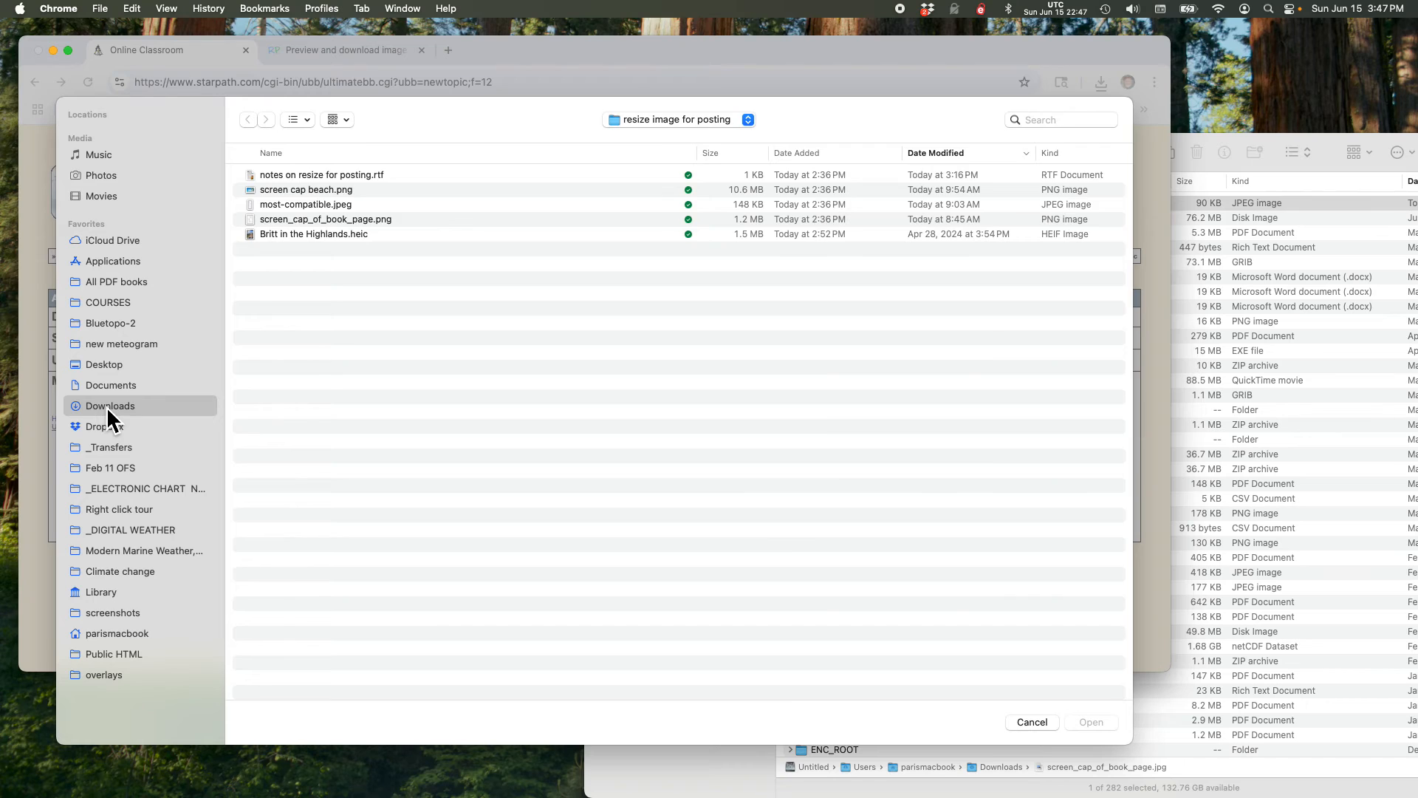
click(374, 177)
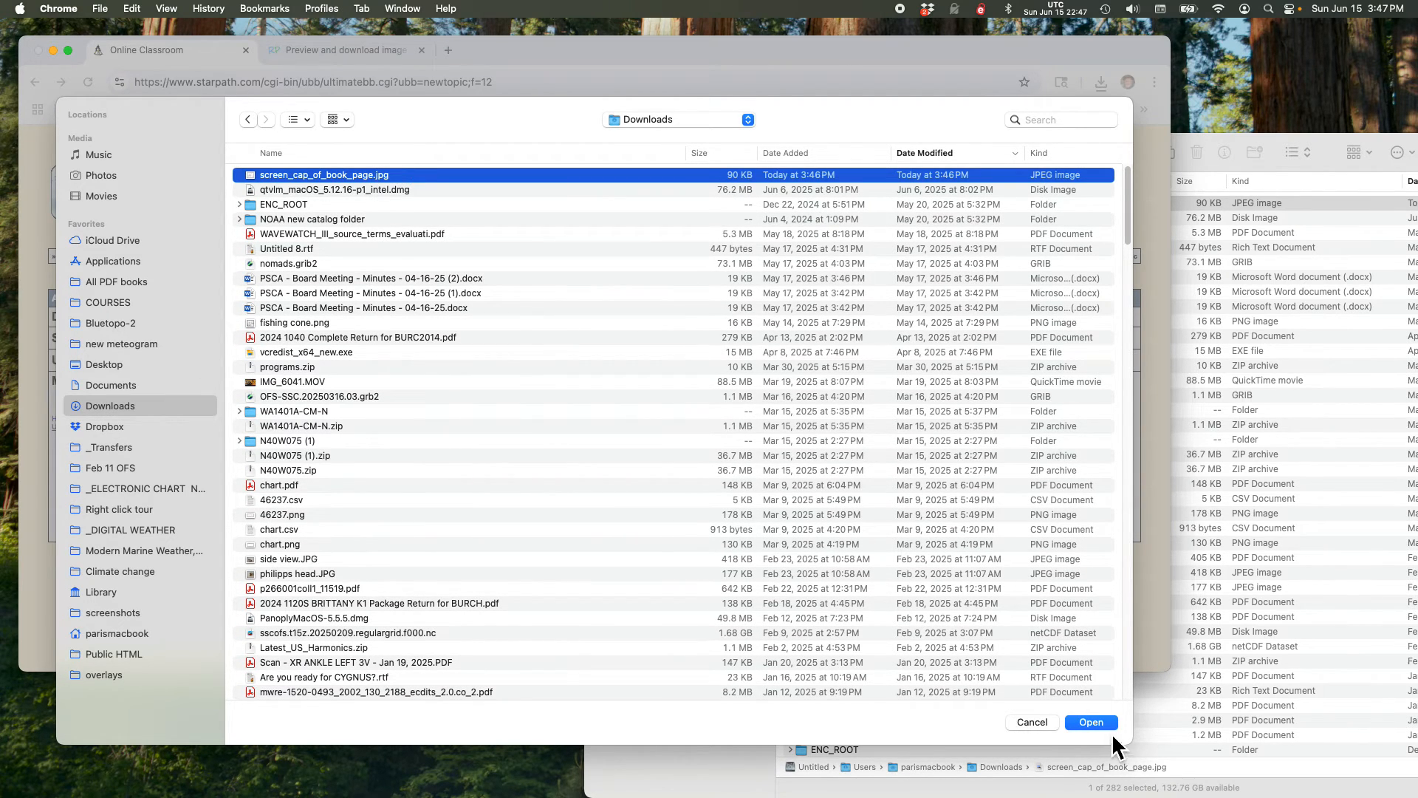
click(1090, 721)
Step: Enter the subject "hhh" and the message "hhhh", post the topic and check its uploaded image
click(417, 340)
text(hhh)
click(374, 418)
text(hhhh)
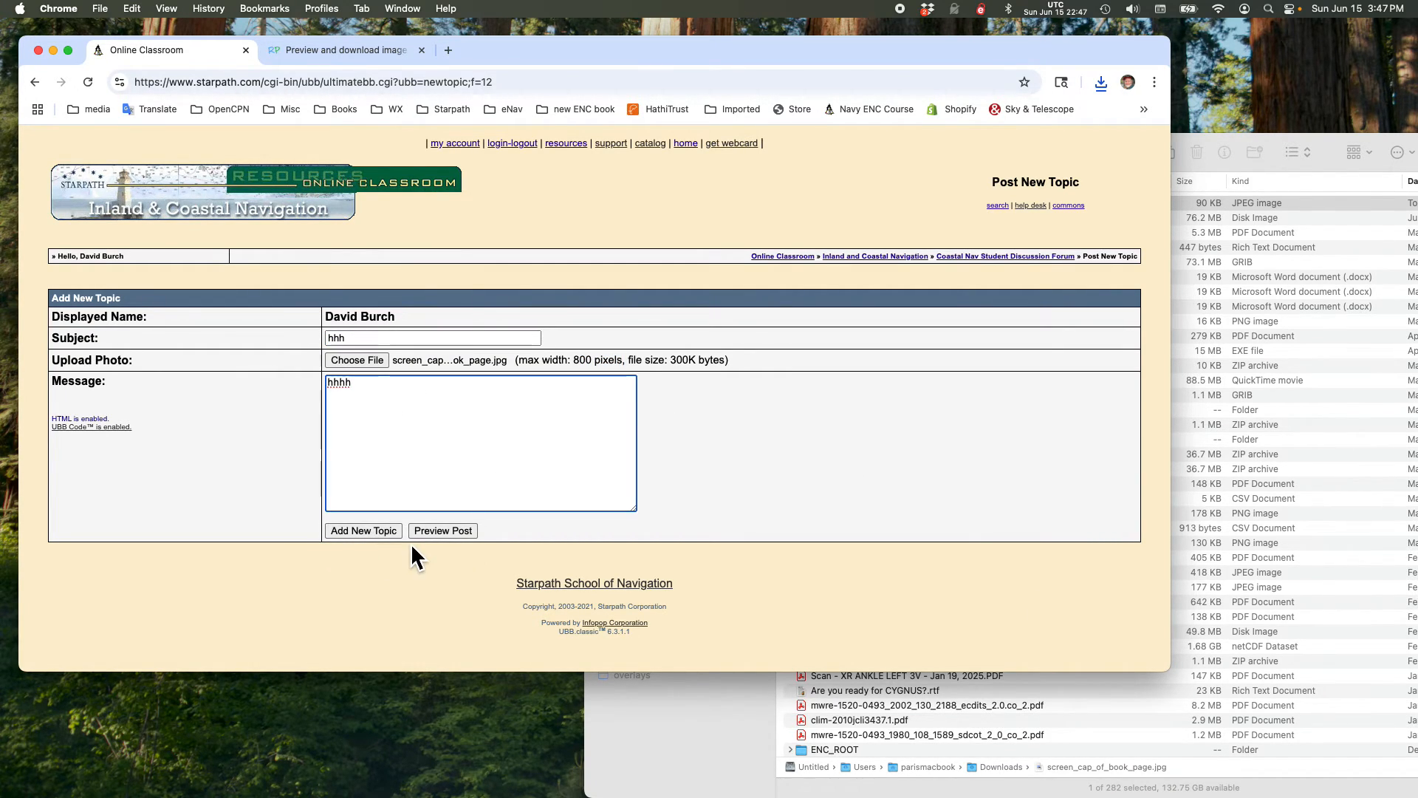
click(349, 529)
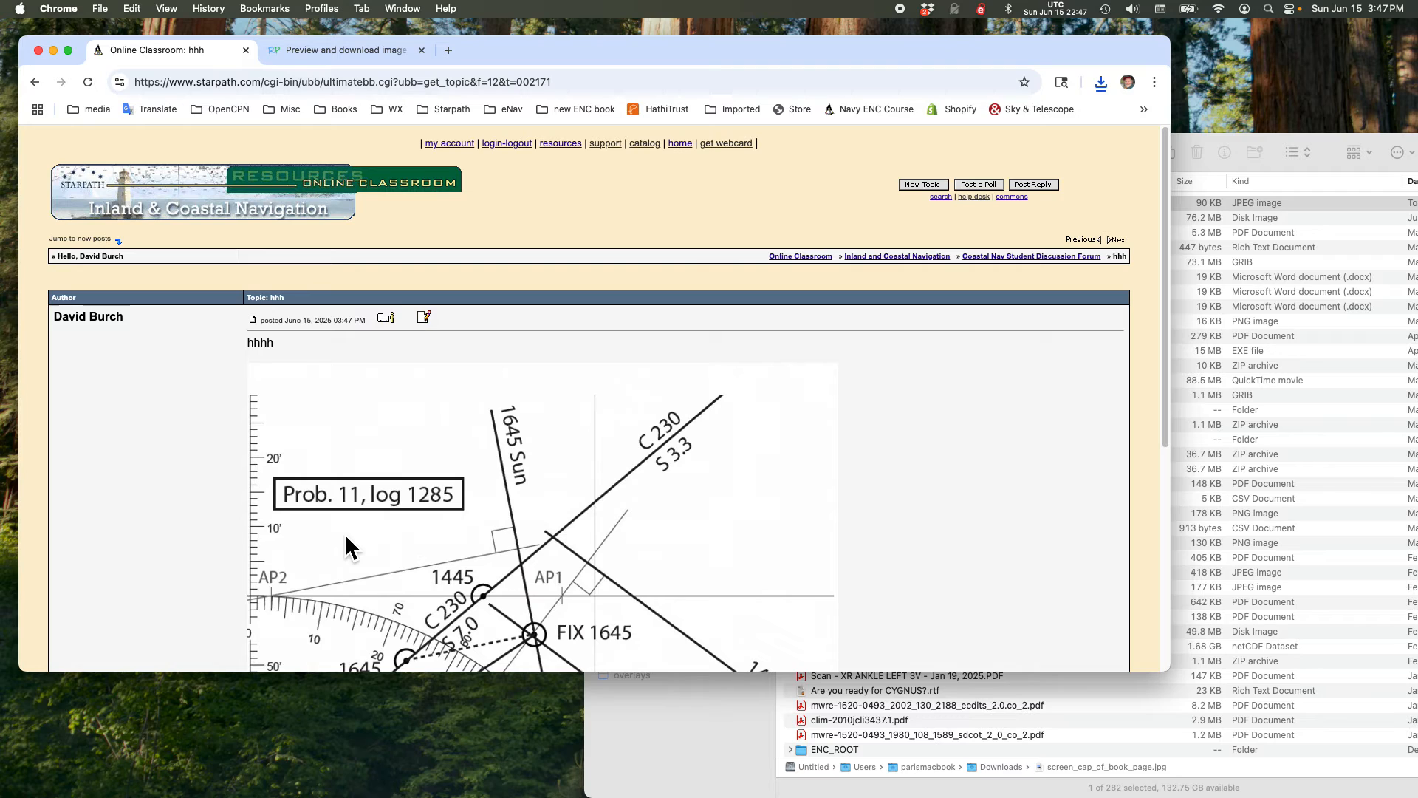
scroll(486, 516, down, 5)
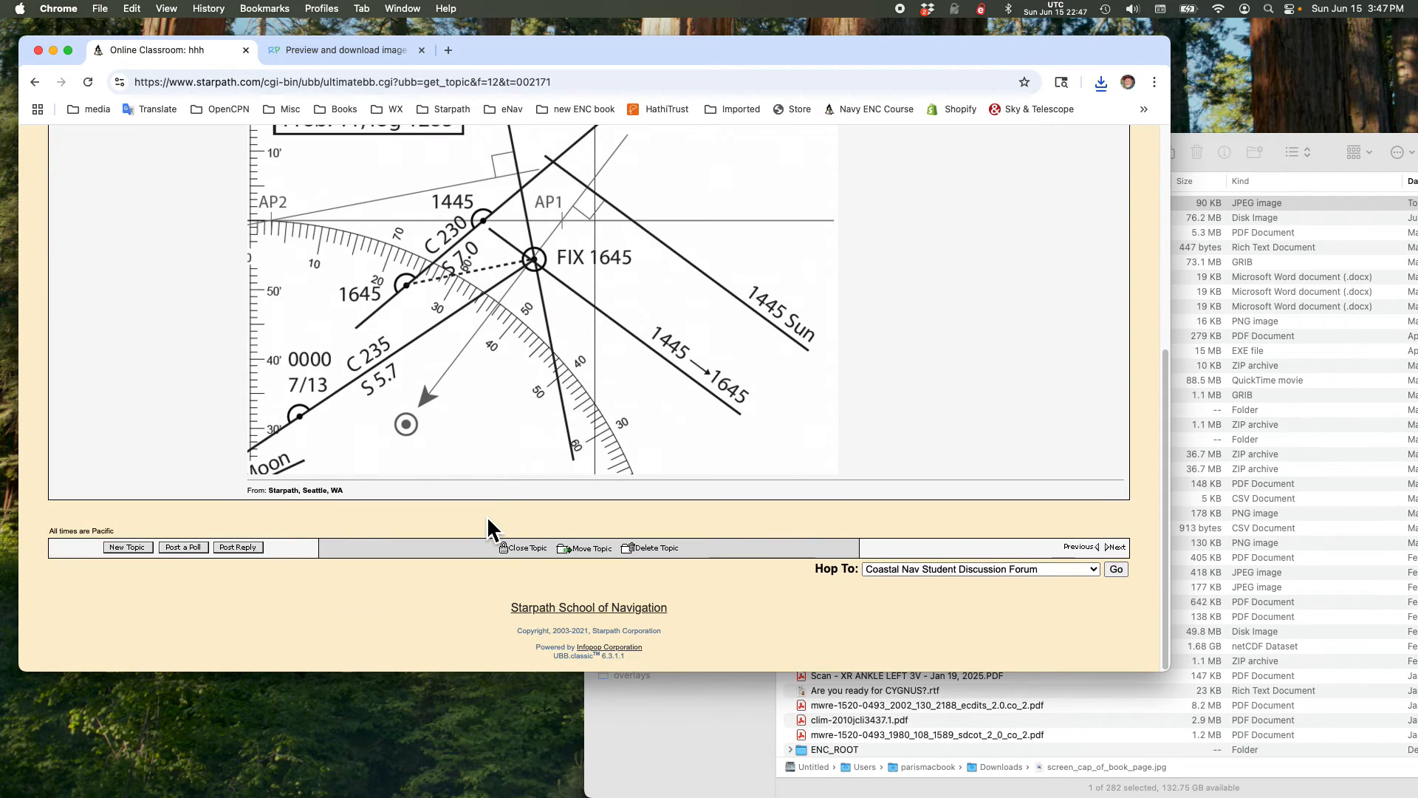
scroll(486, 516, up, 5)
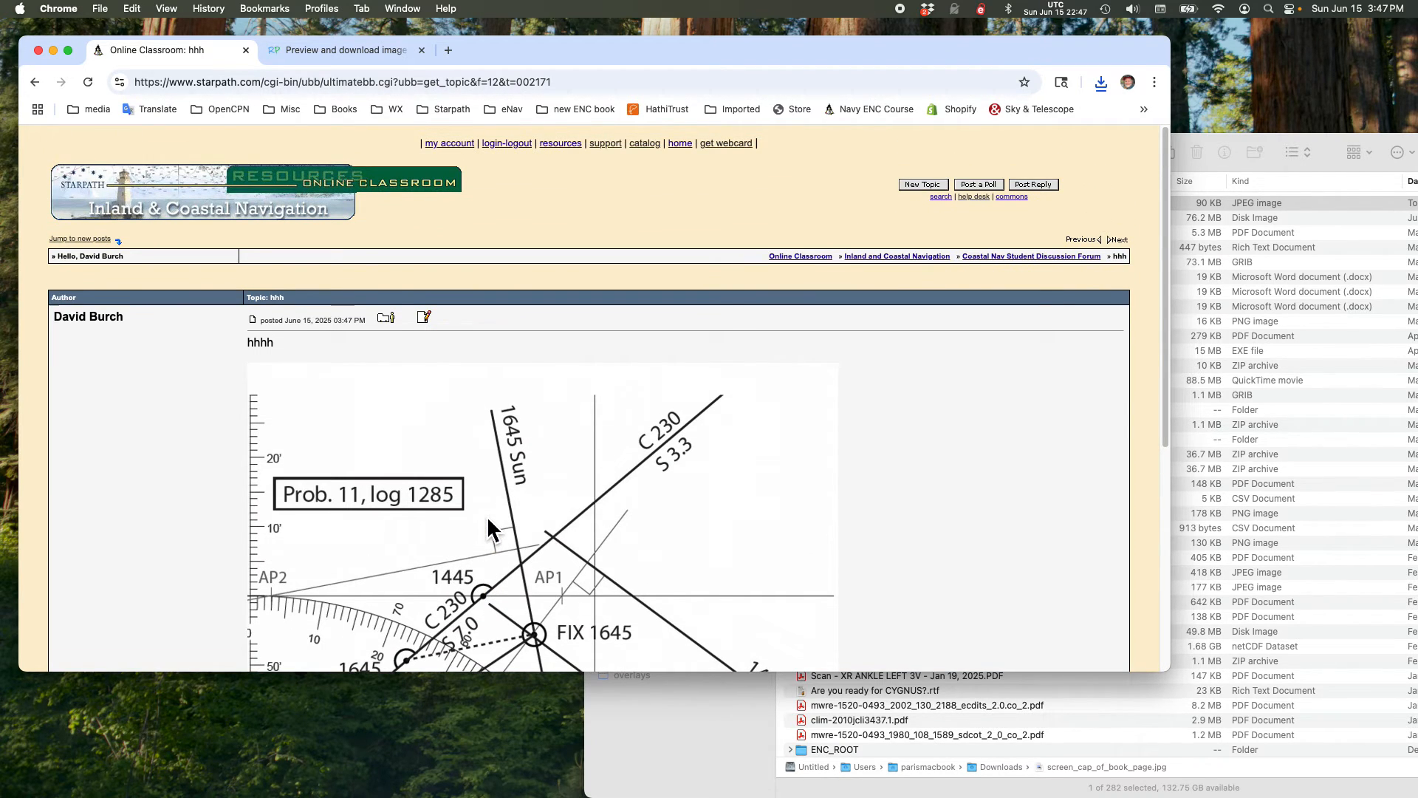
Step: Return to ResizePixel and upload screen cap beach.png from Dropbox's "resize image for posting" folder as a new image
click(358, 52)
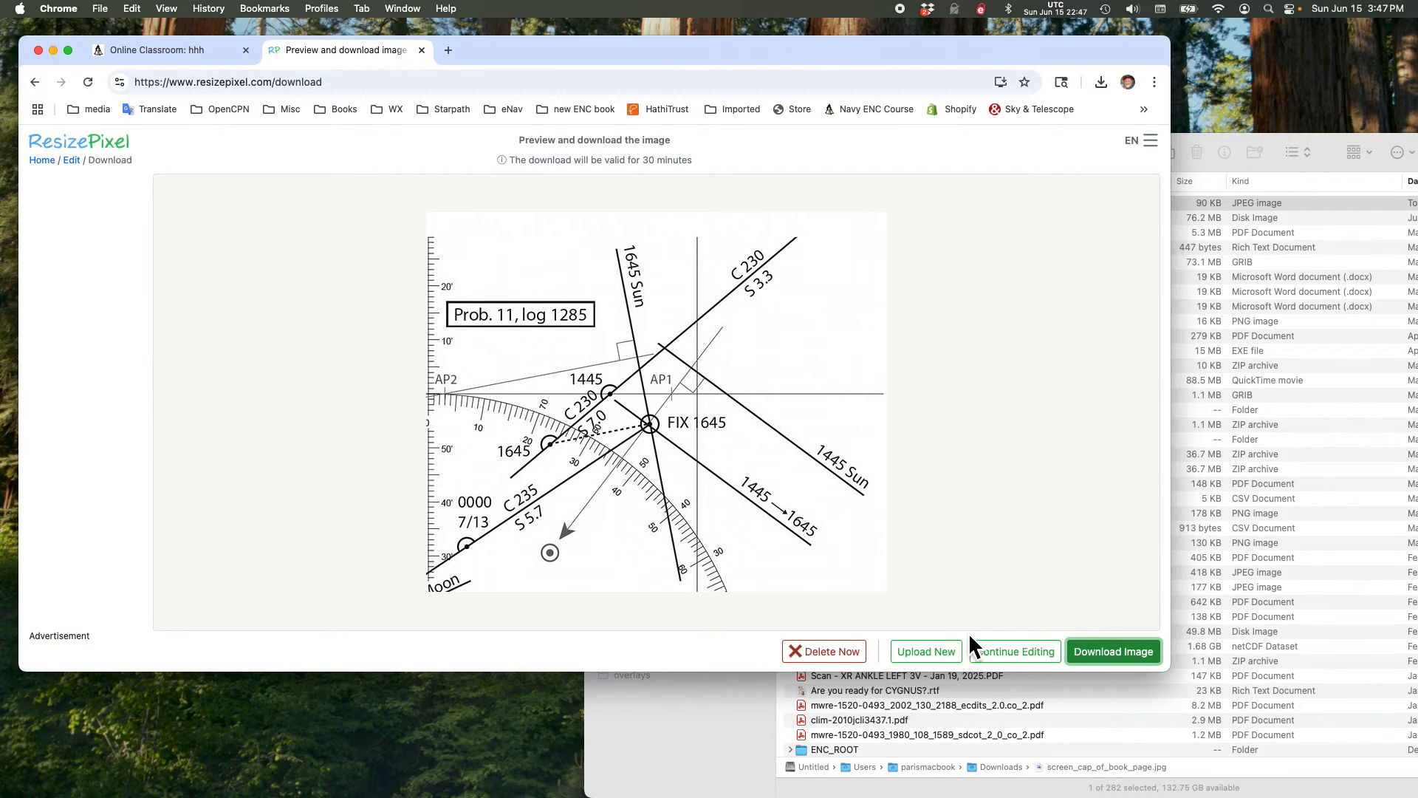
click(934, 659)
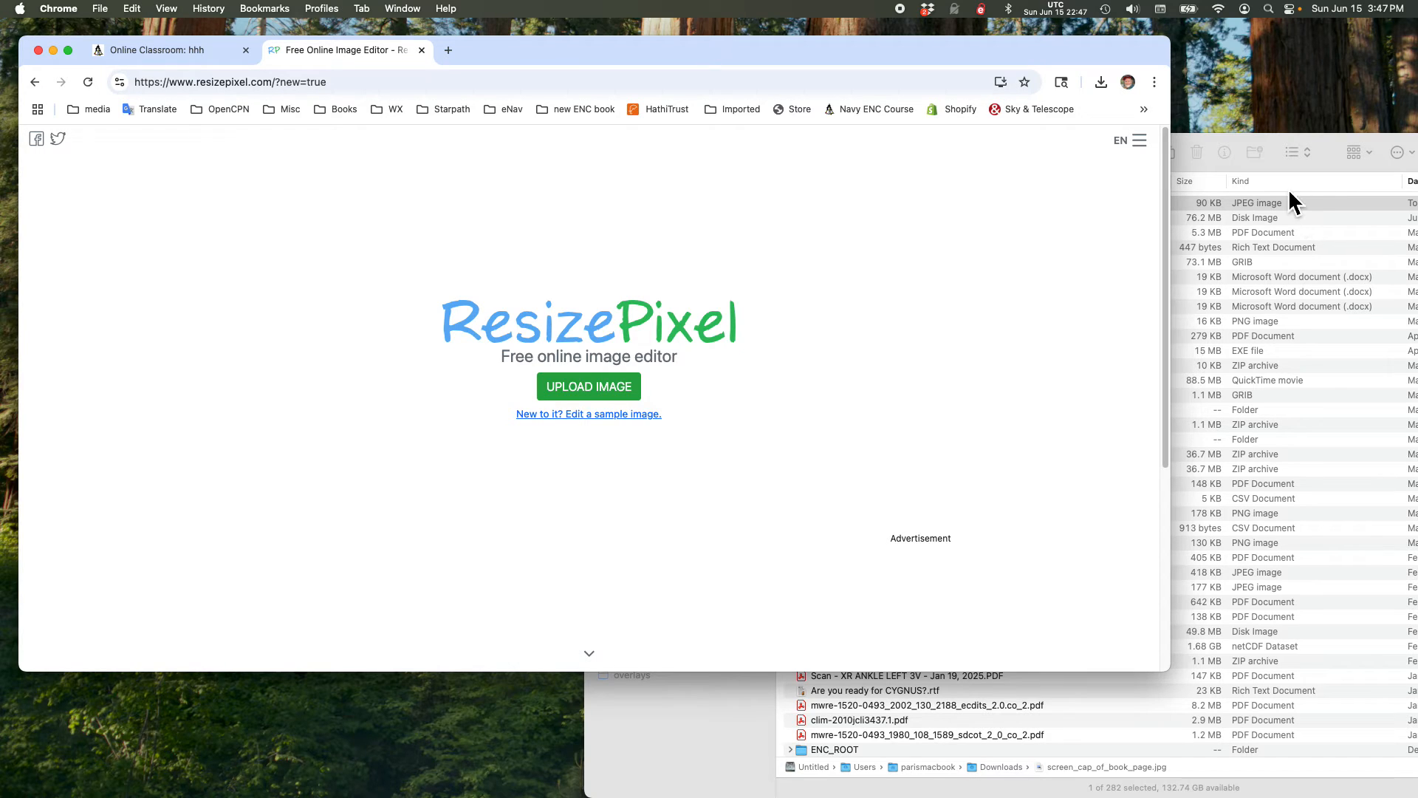
click(595, 397)
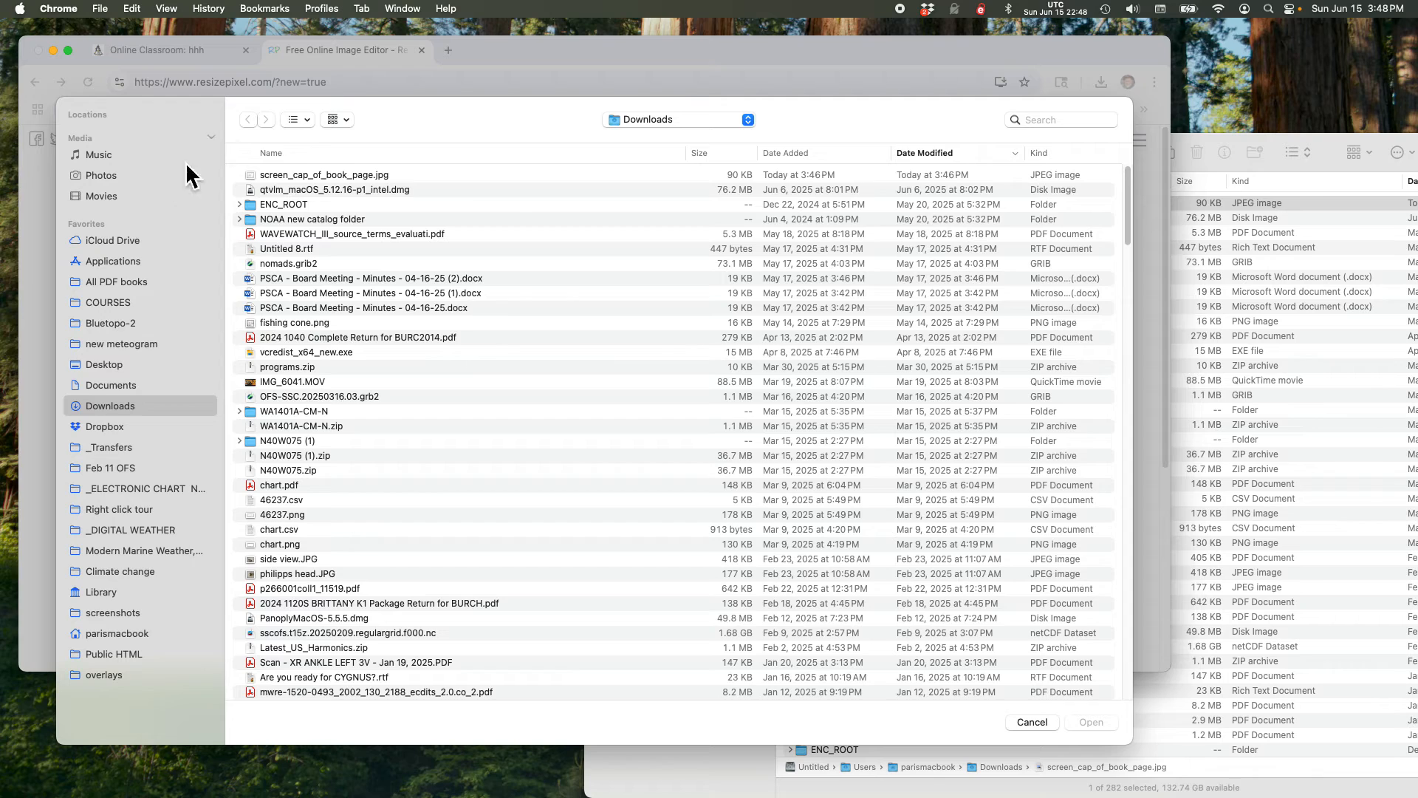
click(933, 157)
click(777, 165)
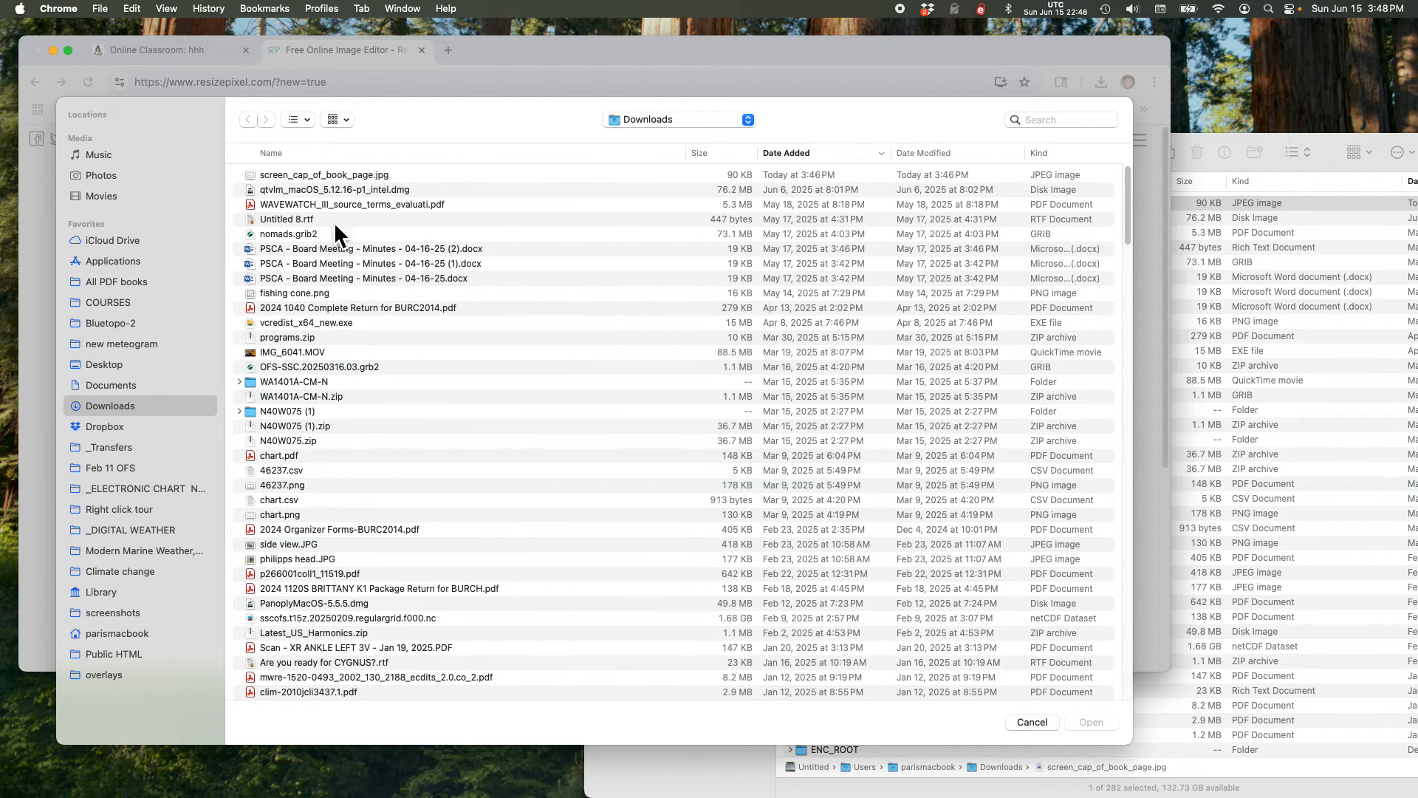
click(120, 433)
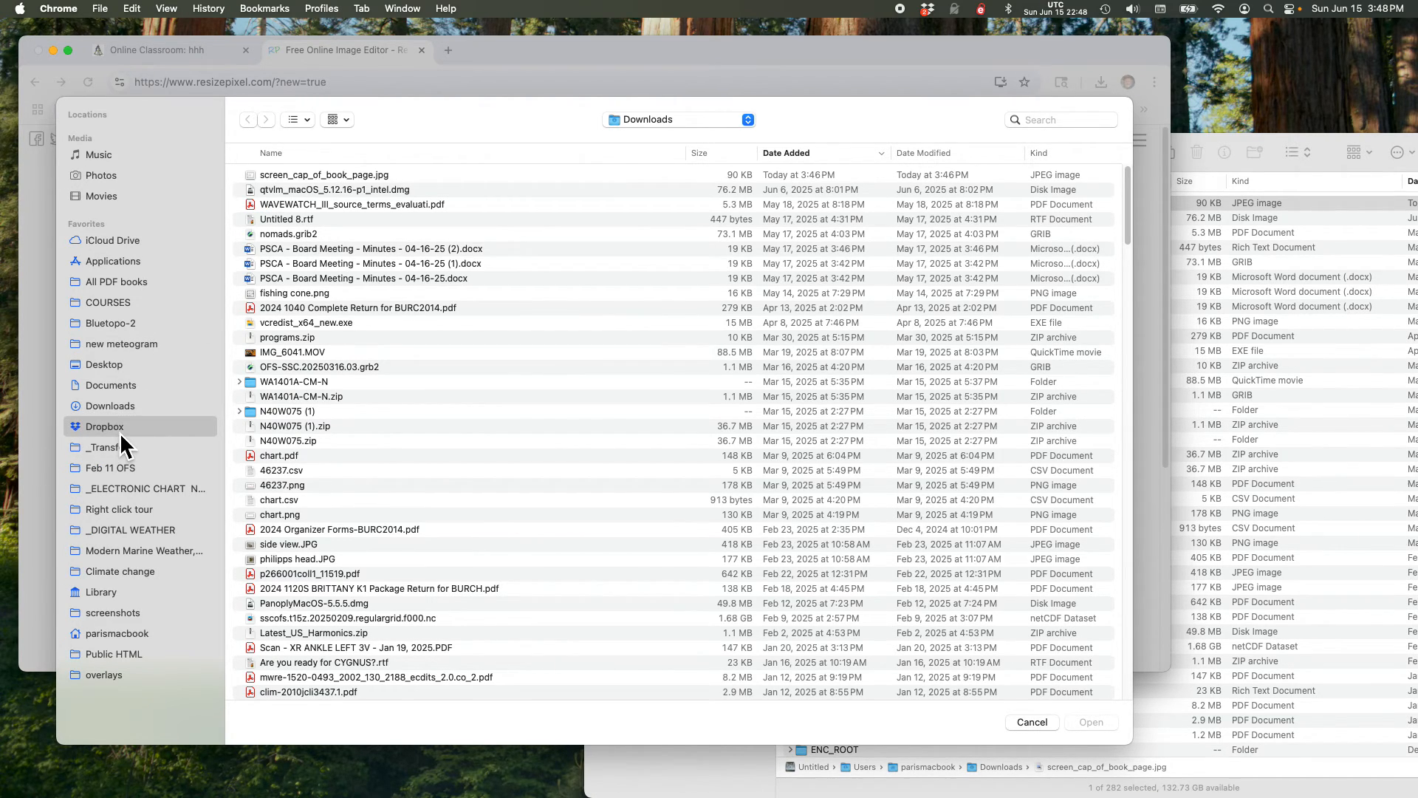
click(324, 177)
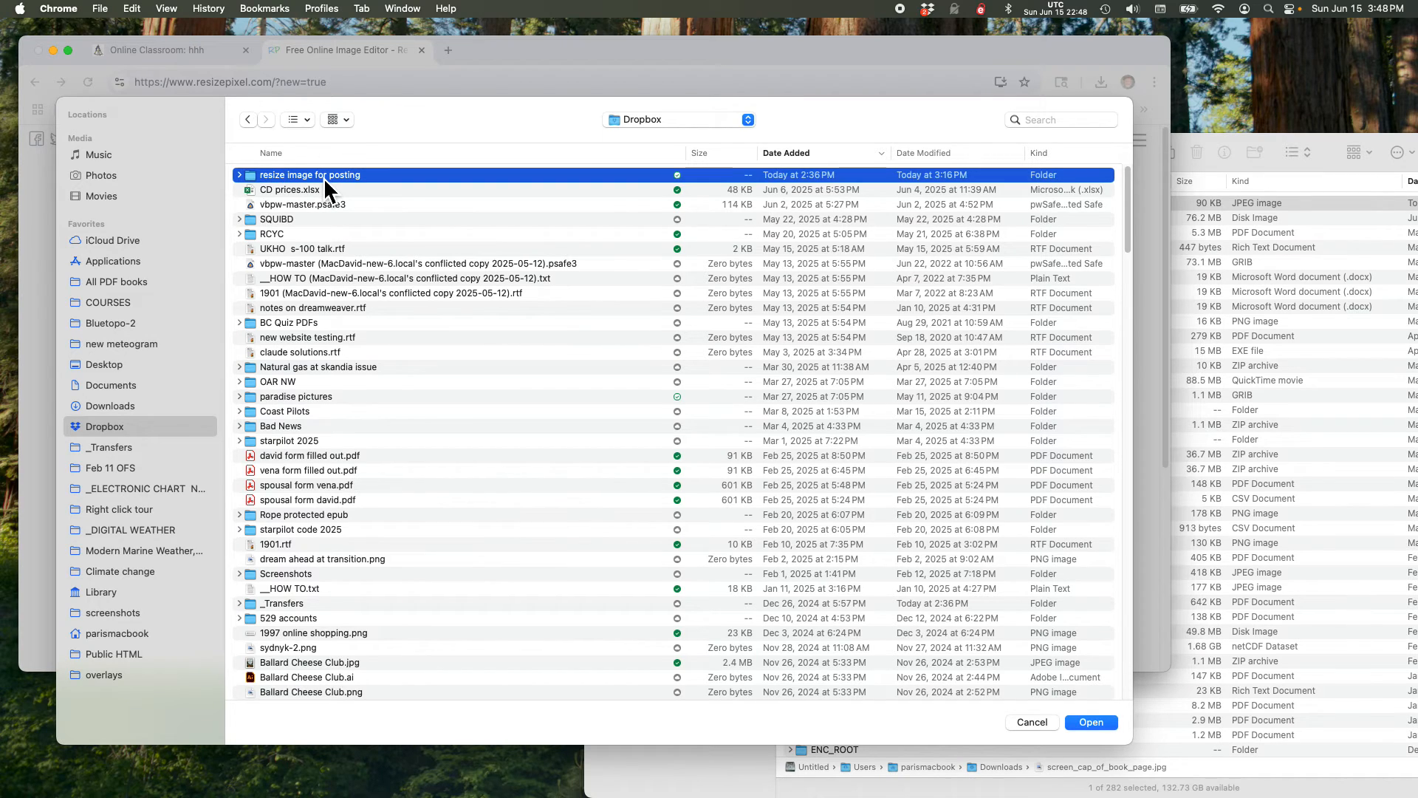
double_click(300, 176)
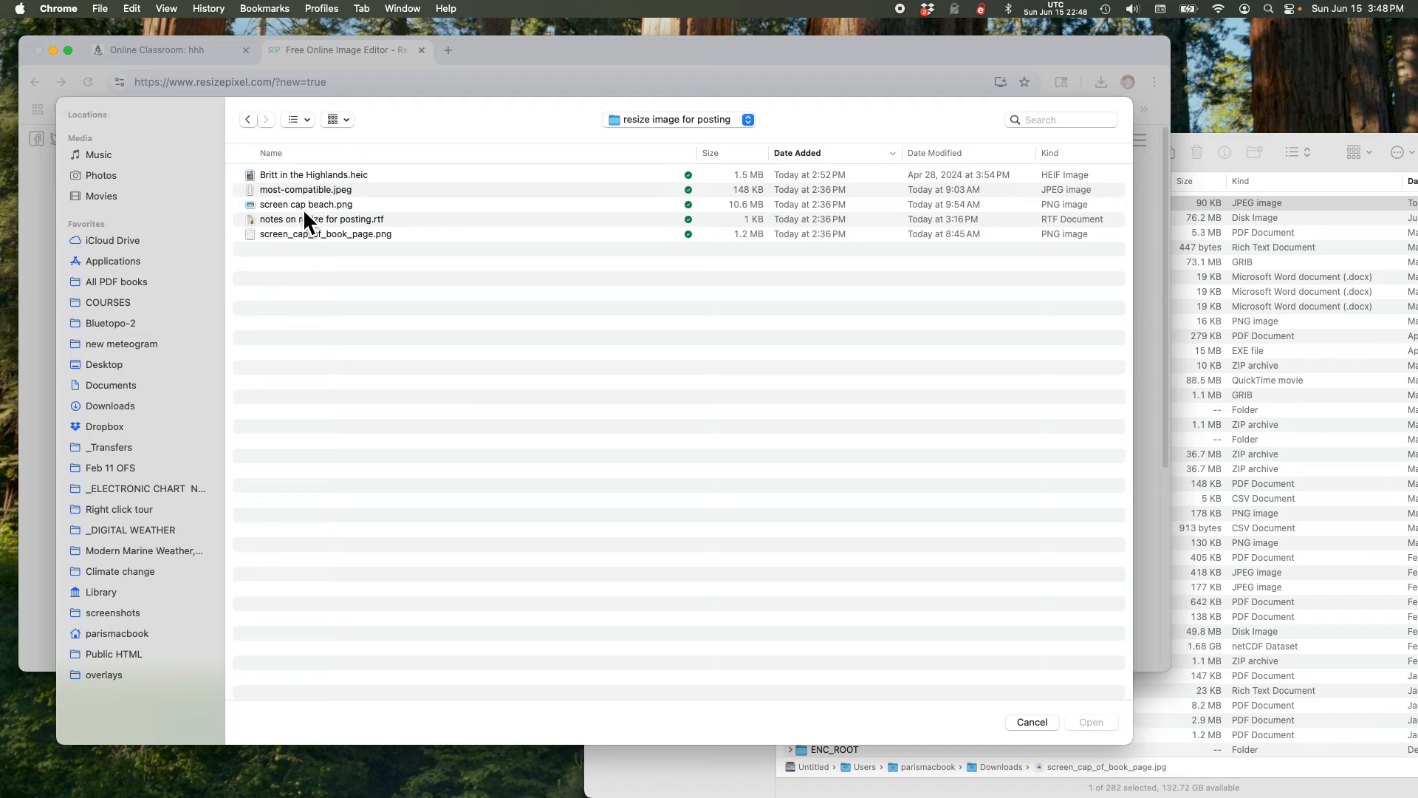
click(288, 206)
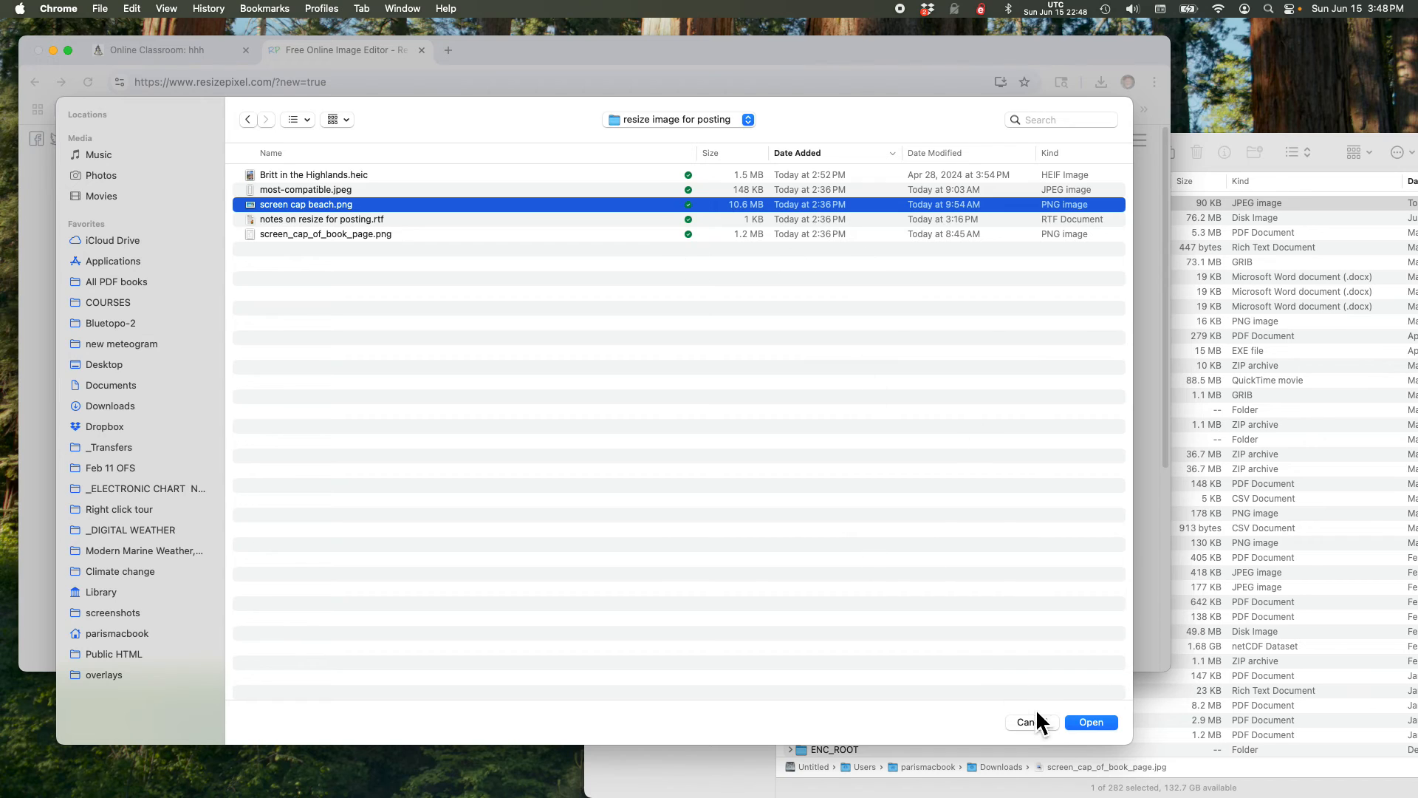
click(1091, 722)
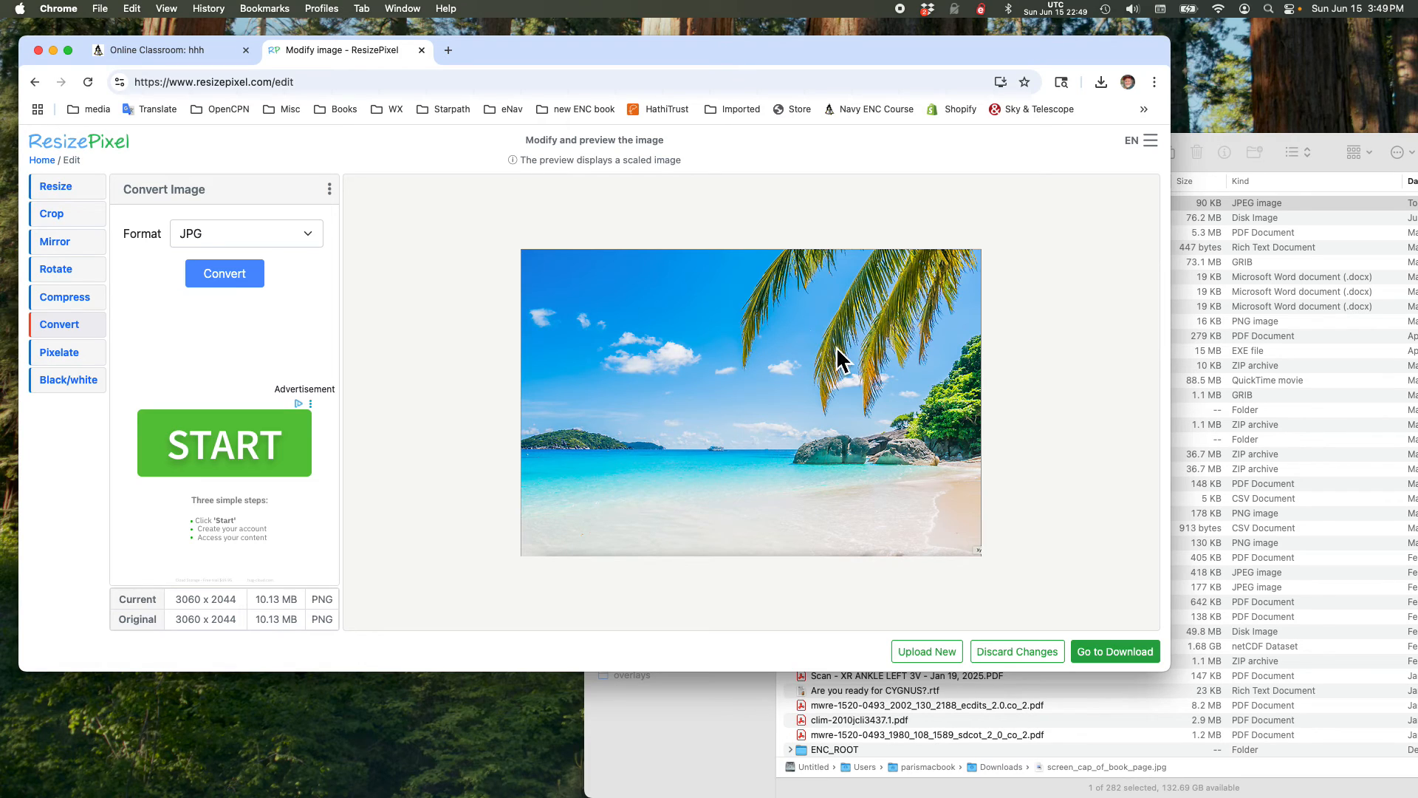
Step: Resize the beach image to a width of 800 pixels with the aspect ratio fixed and convert it to JPG
click(76, 194)
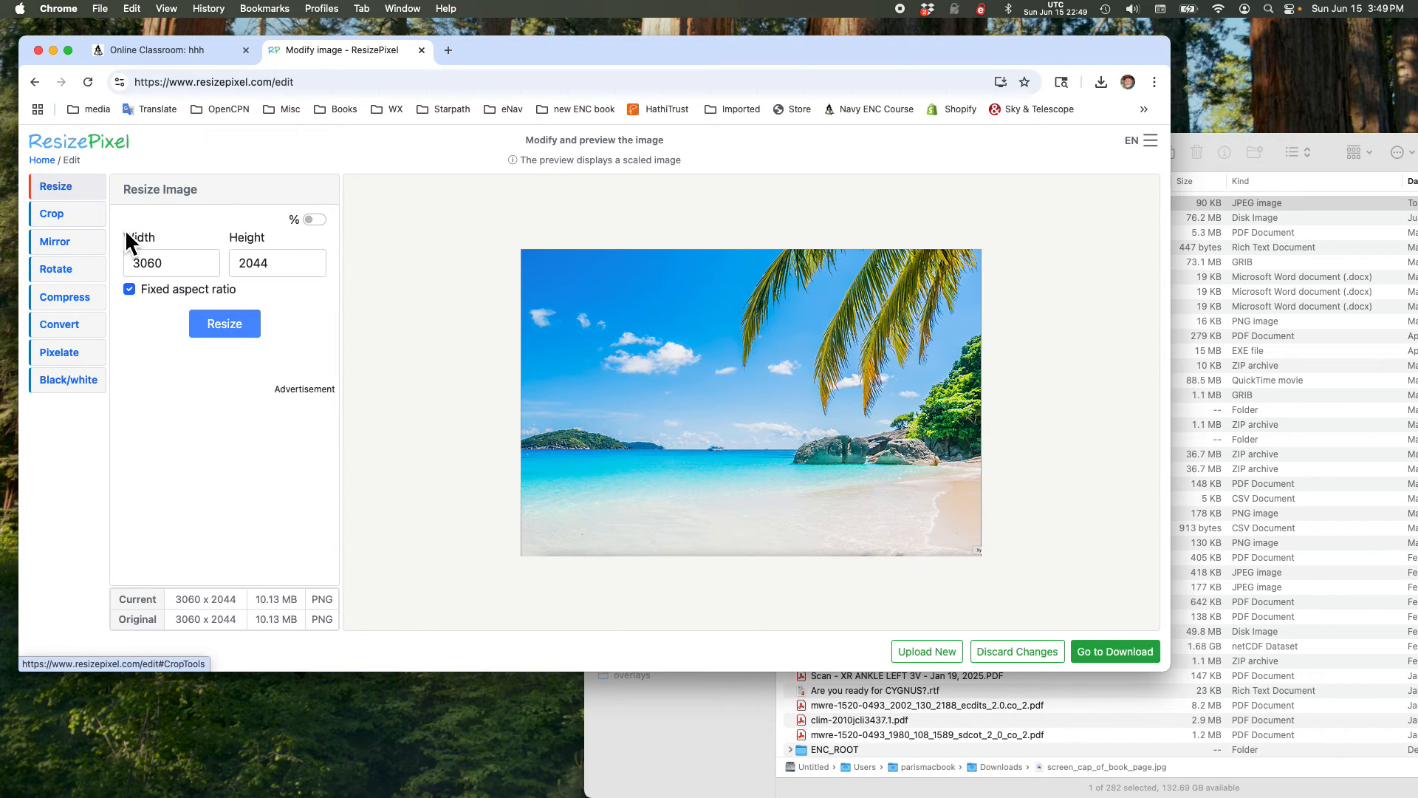
double_click(148, 262)
text(800)
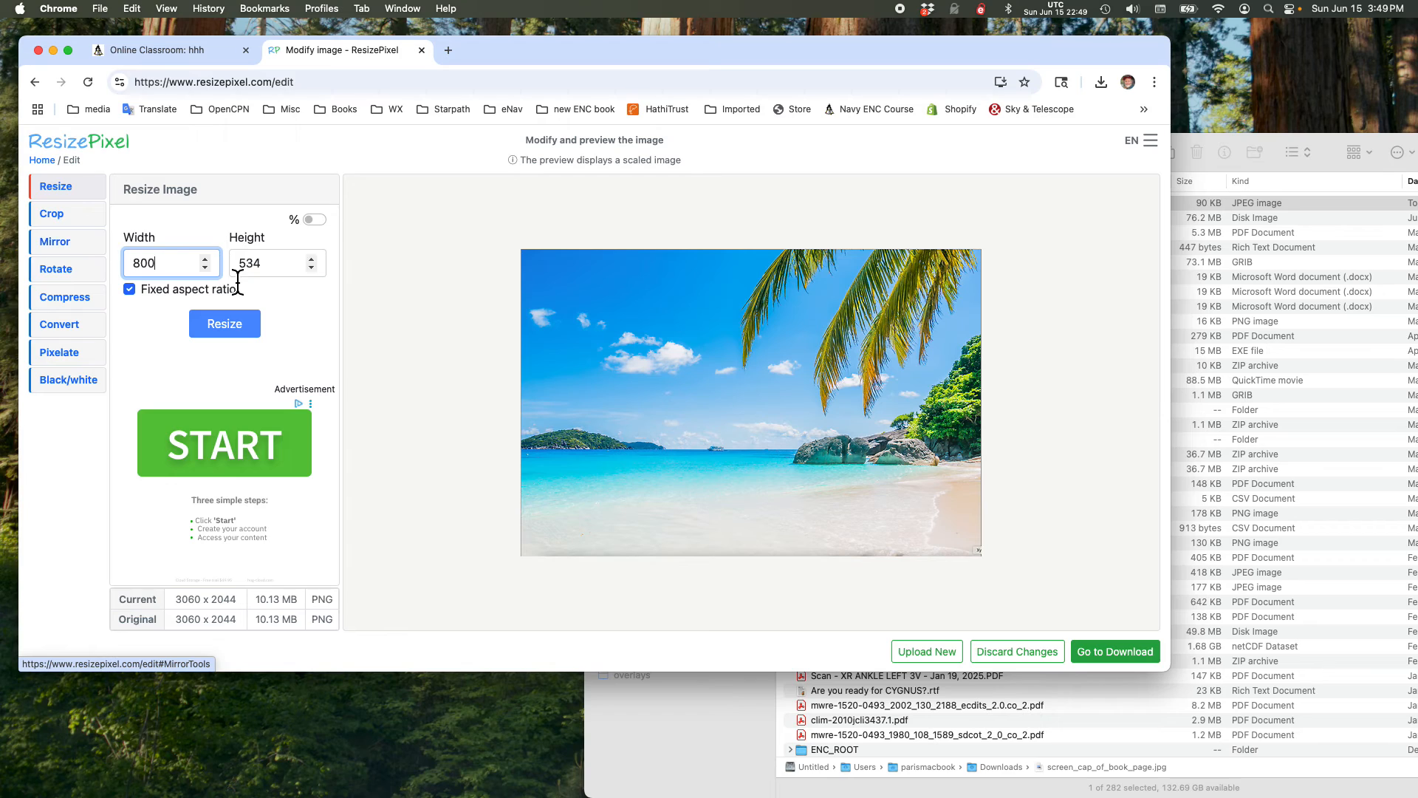
click(219, 330)
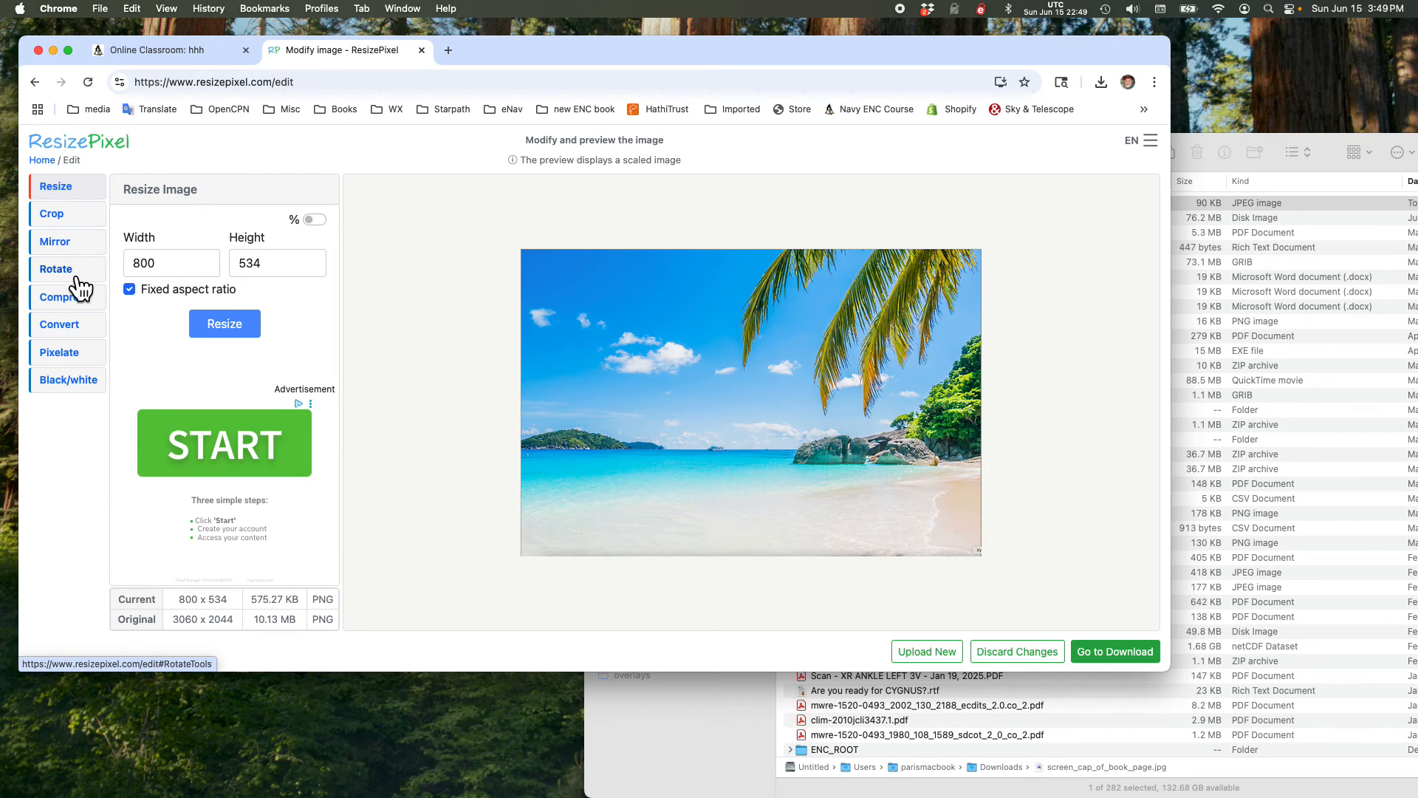
click(71, 333)
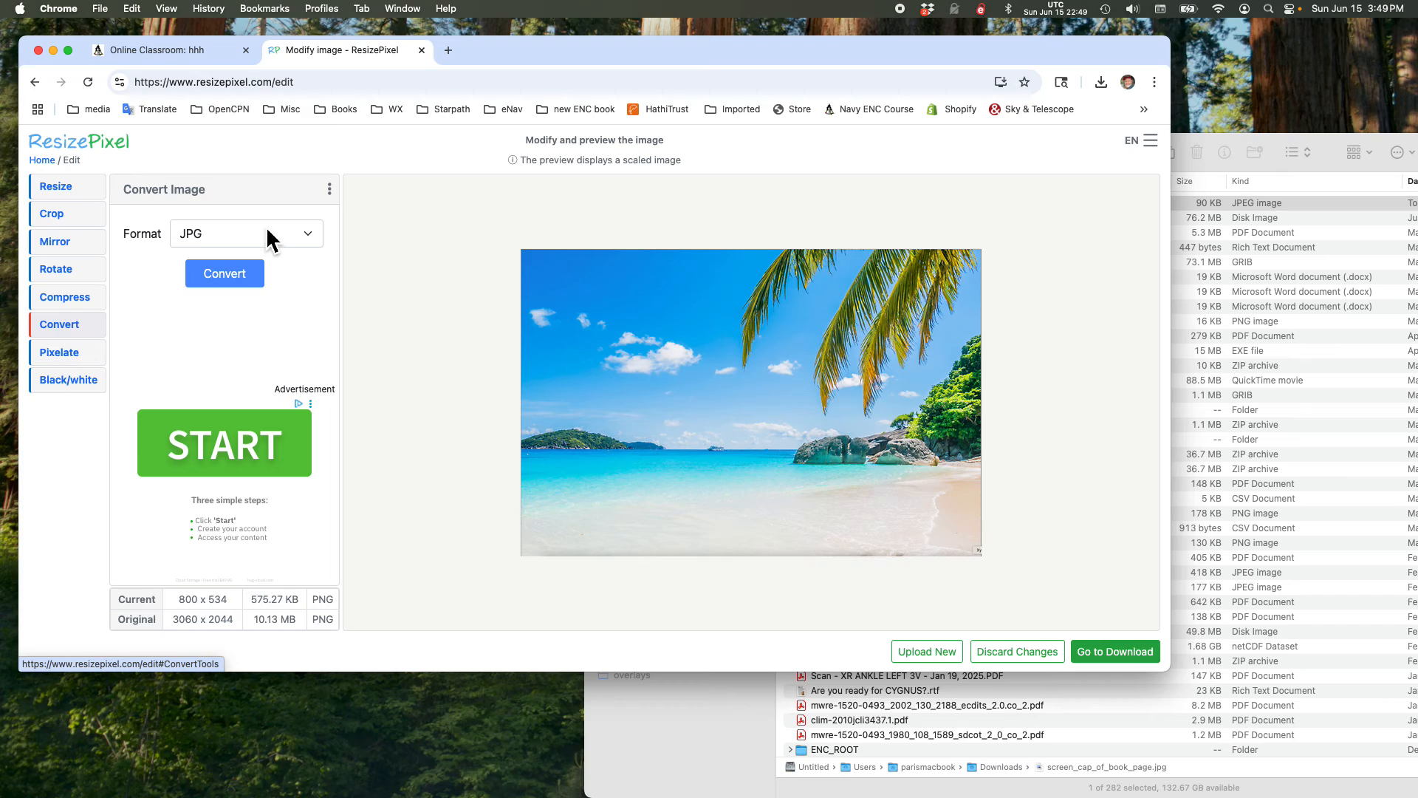
click(231, 276)
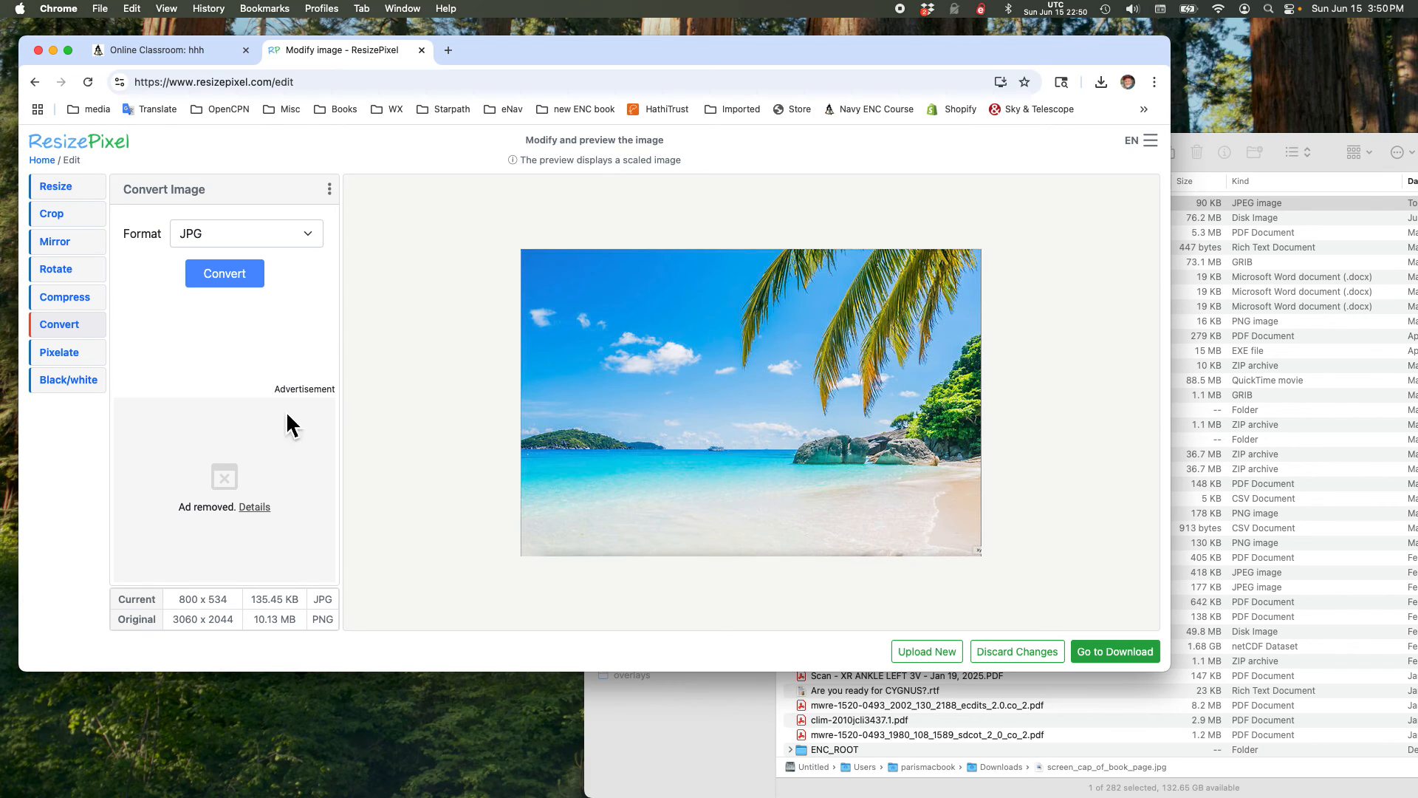
click(65, 195)
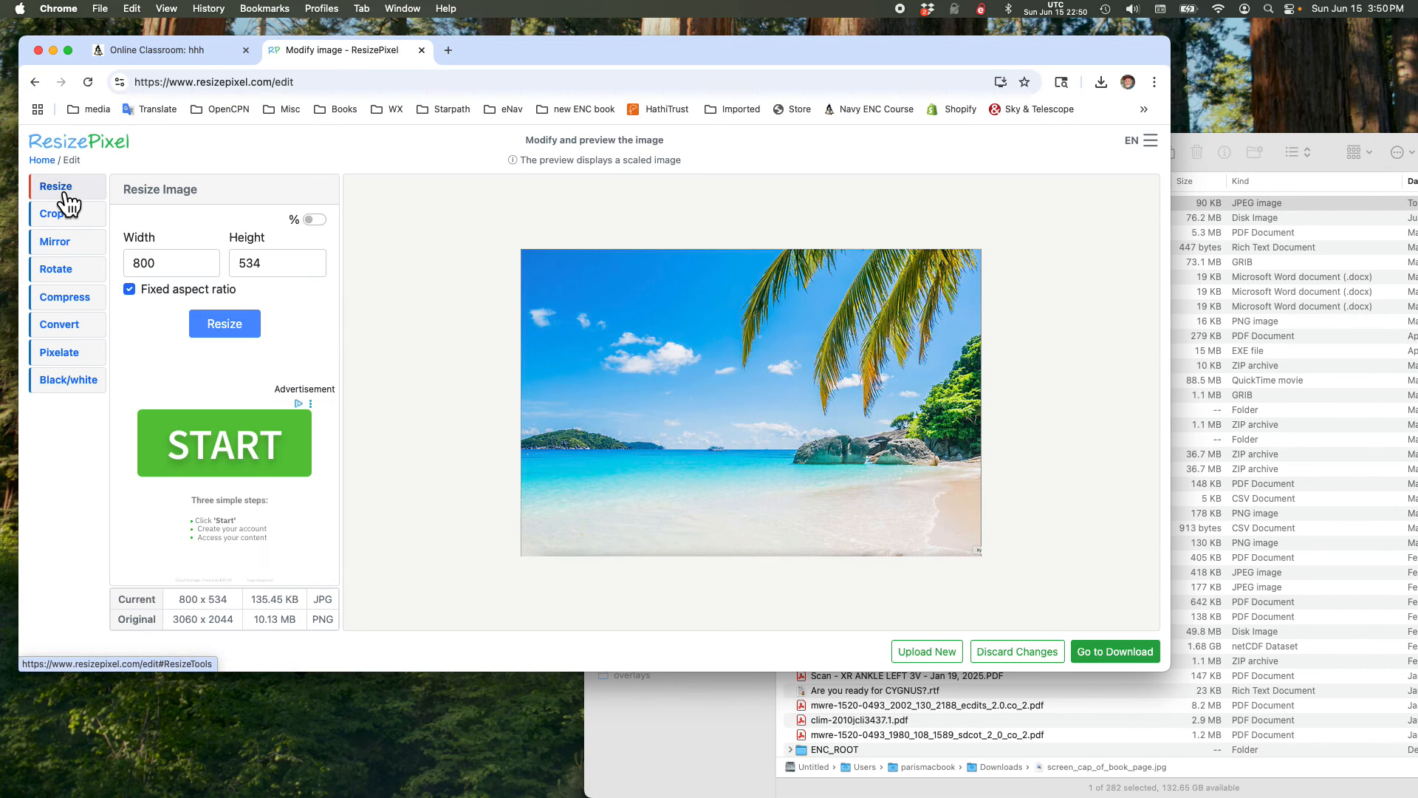
click(317, 221)
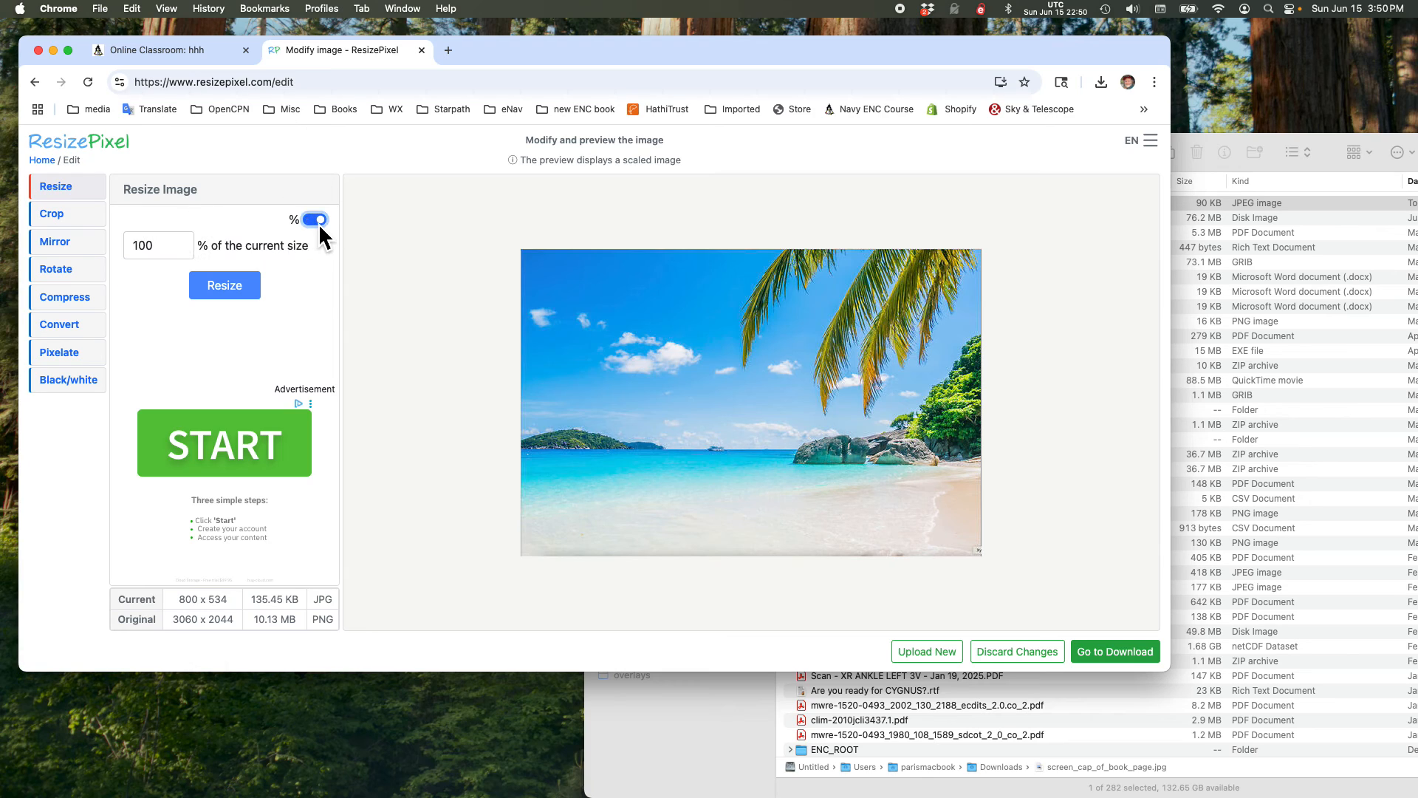
double_click(144, 246)
text(90)
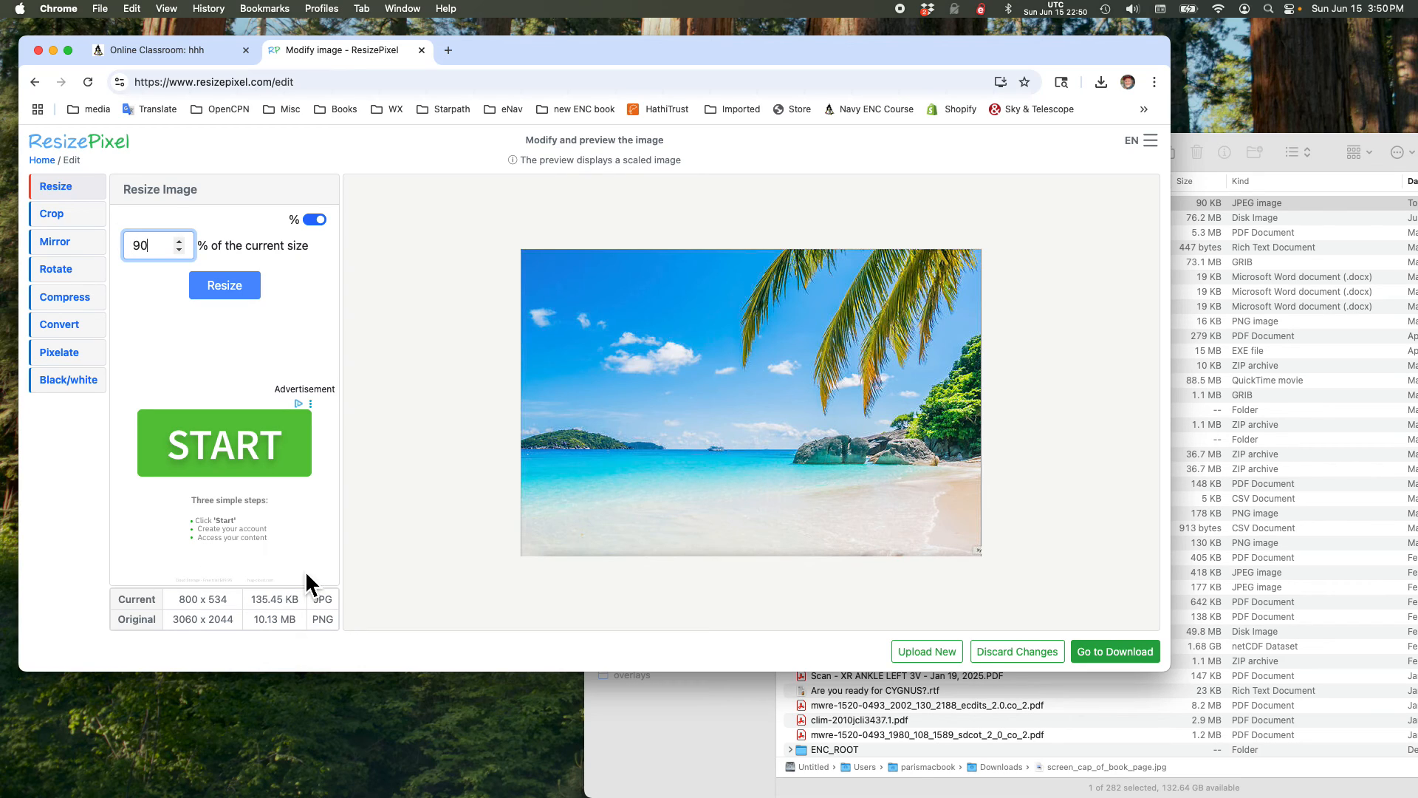
Step: Download the converted beach image and switch to Finder to check it in the Downloads folder
click(1123, 655)
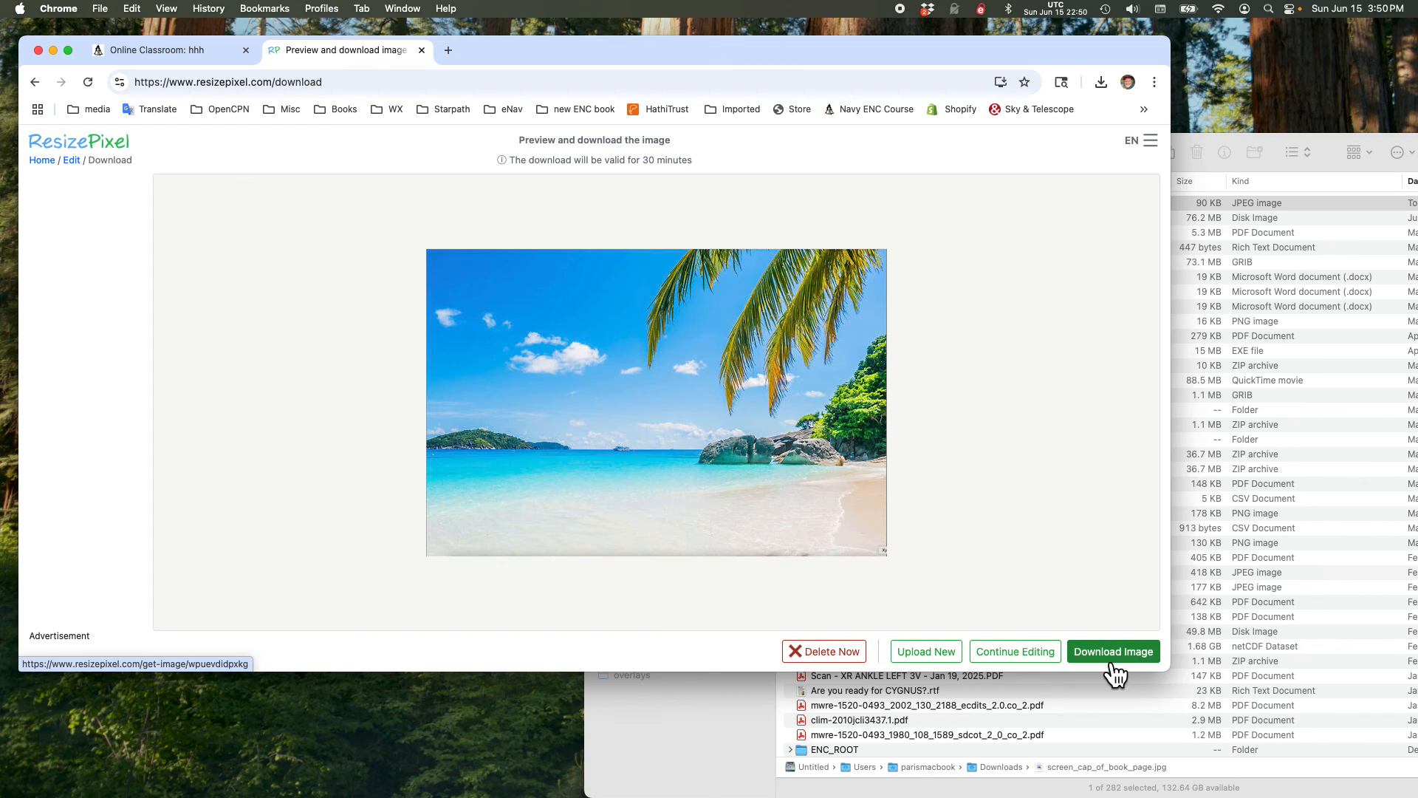
click(1122, 669)
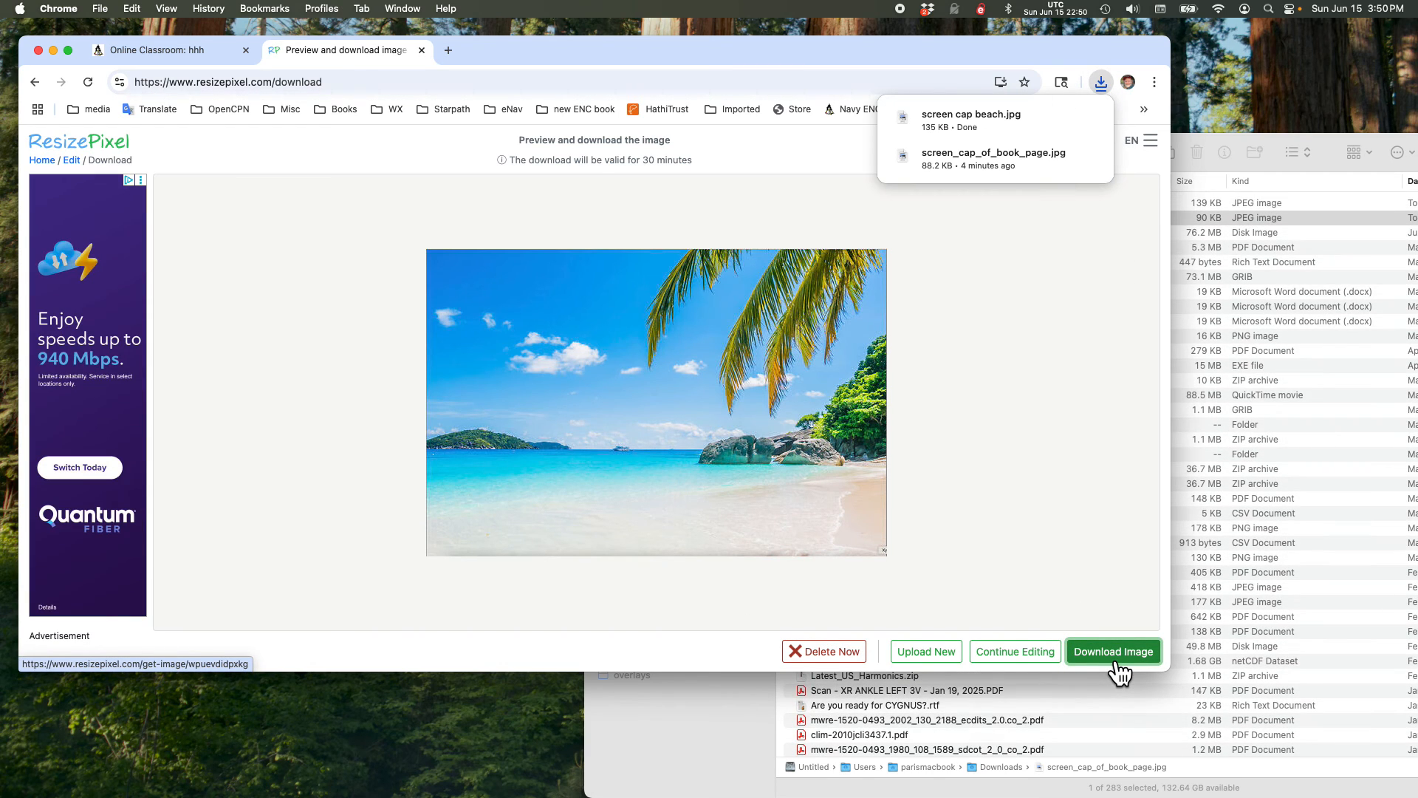
click(1232, 134)
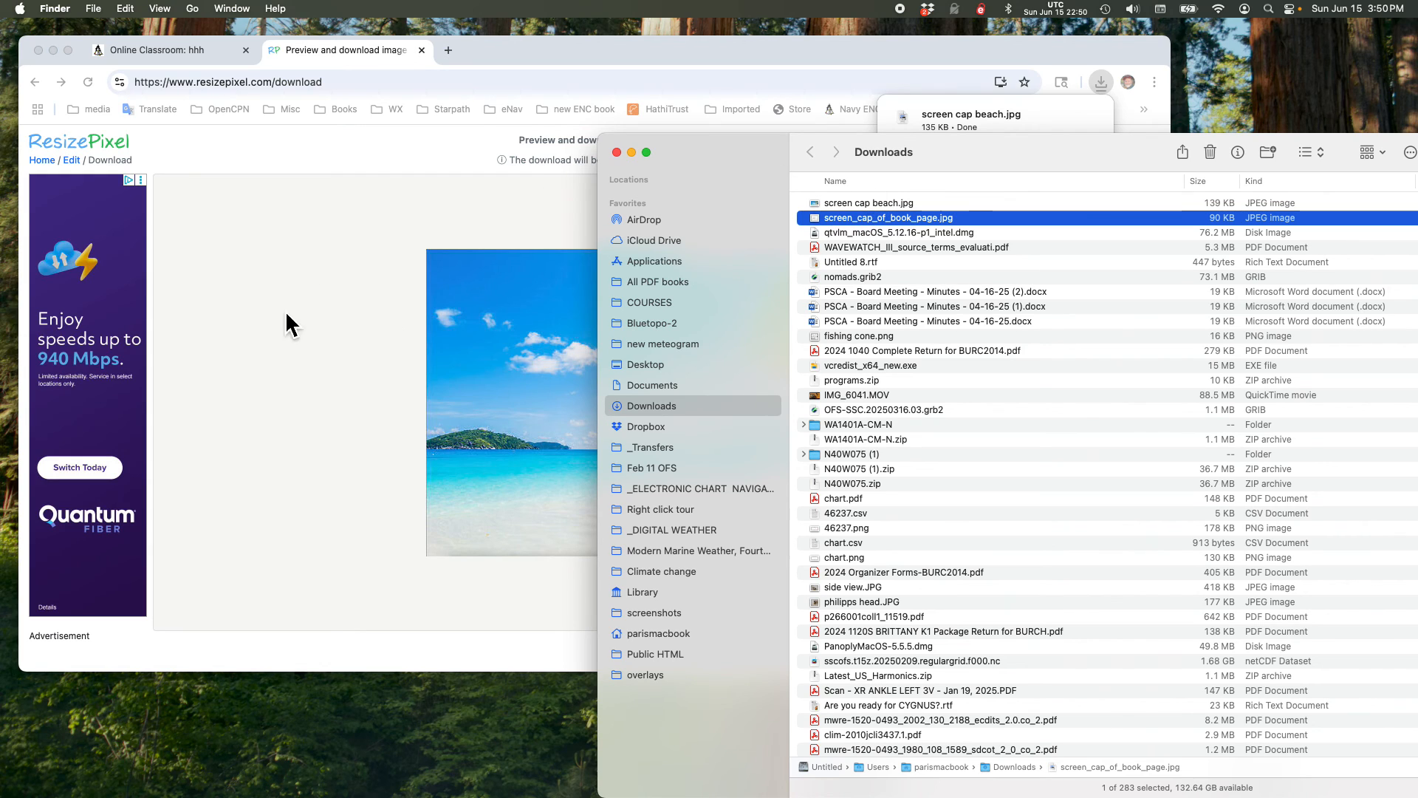
Step: Start a new forum topic with the subject "ffff" and attach screen cap beach.jpg from the Downloads folder
click(177, 57)
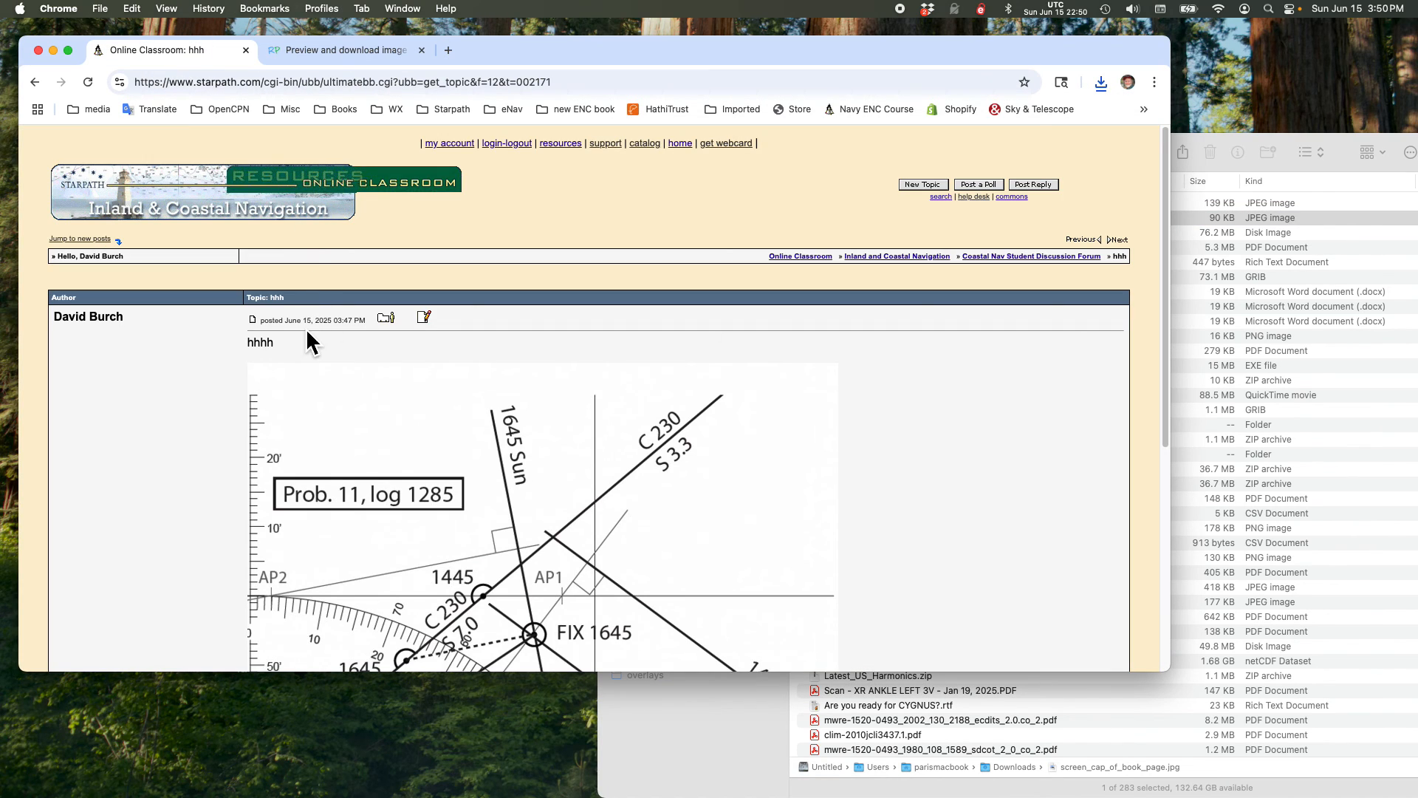
click(922, 187)
click(345, 337)
text(ffff)
click(375, 360)
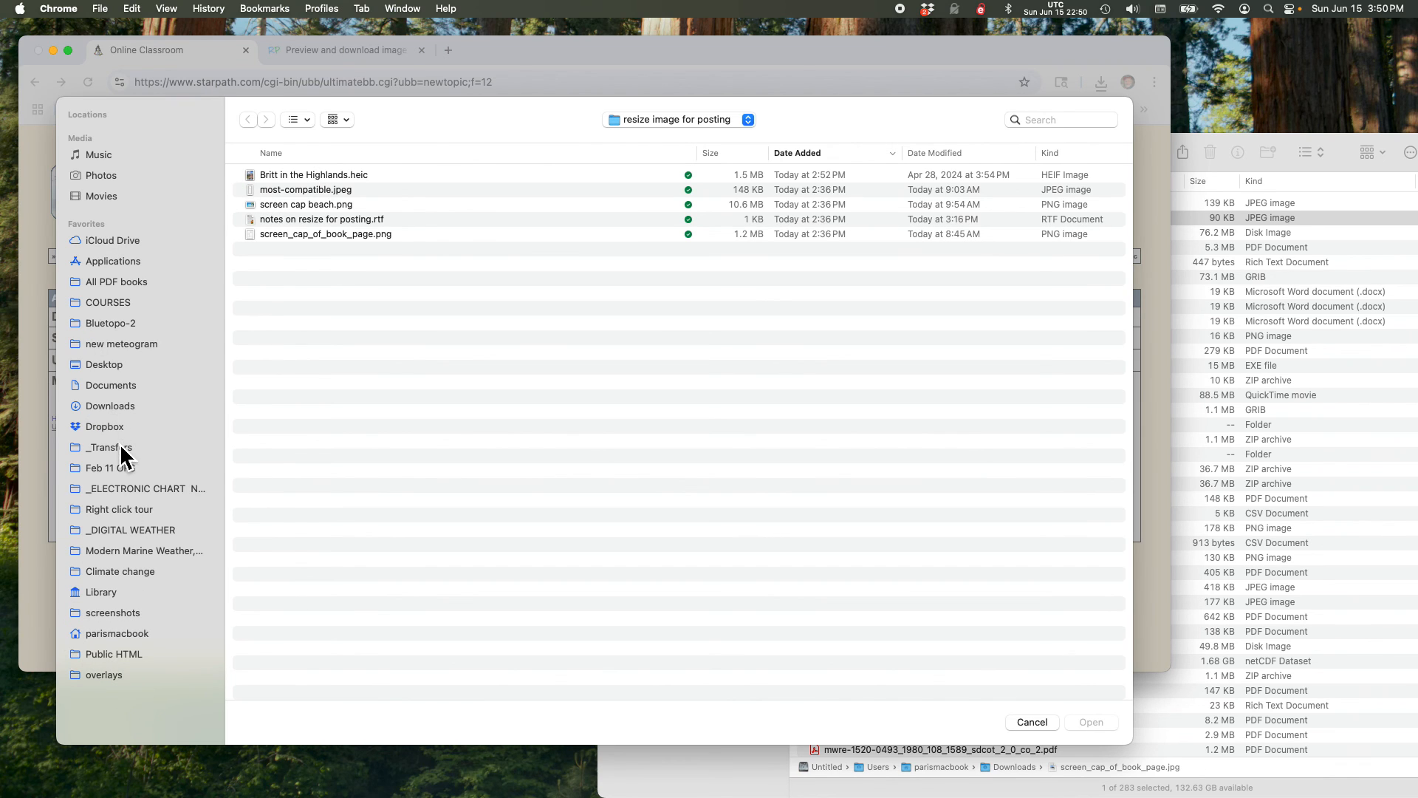
click(125, 408)
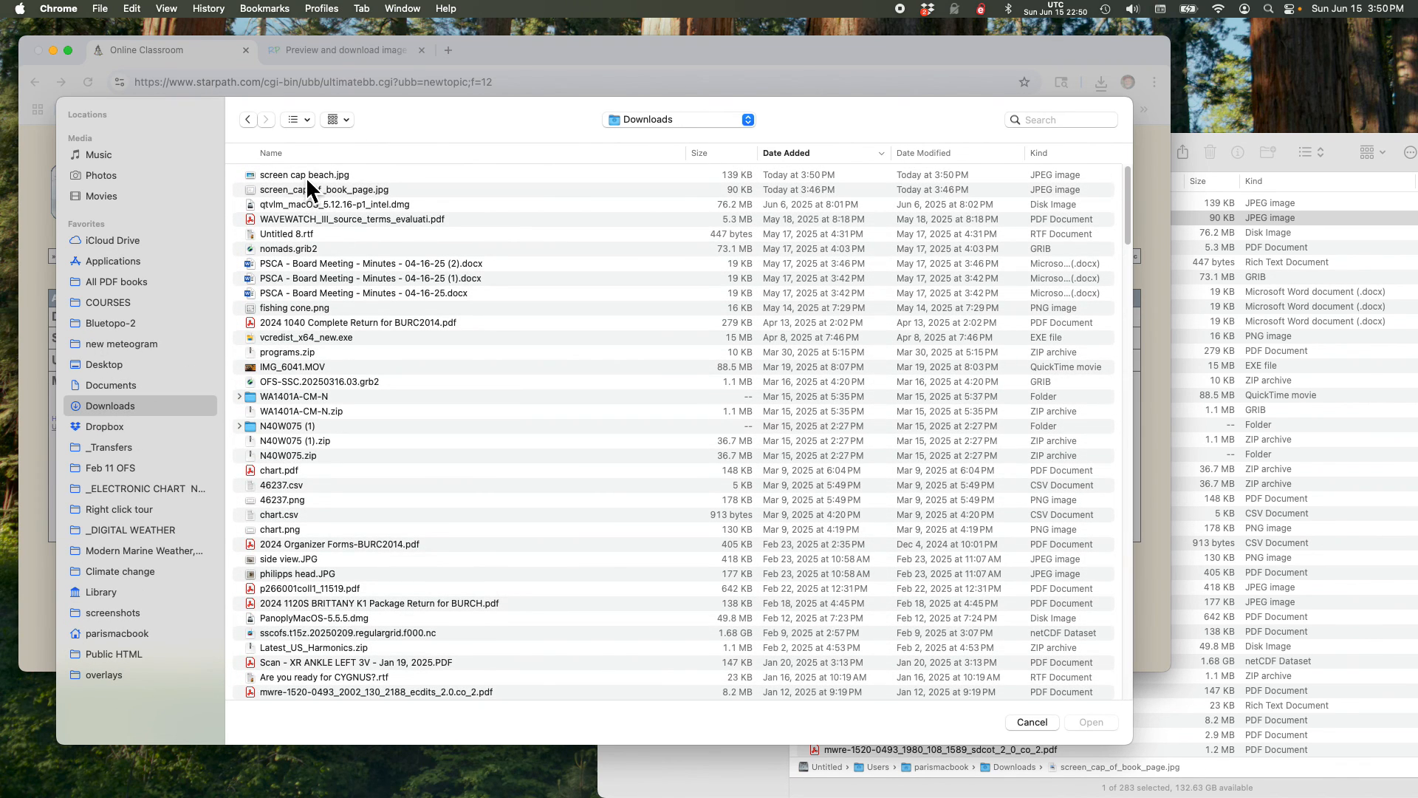
click(306, 176)
click(1092, 724)
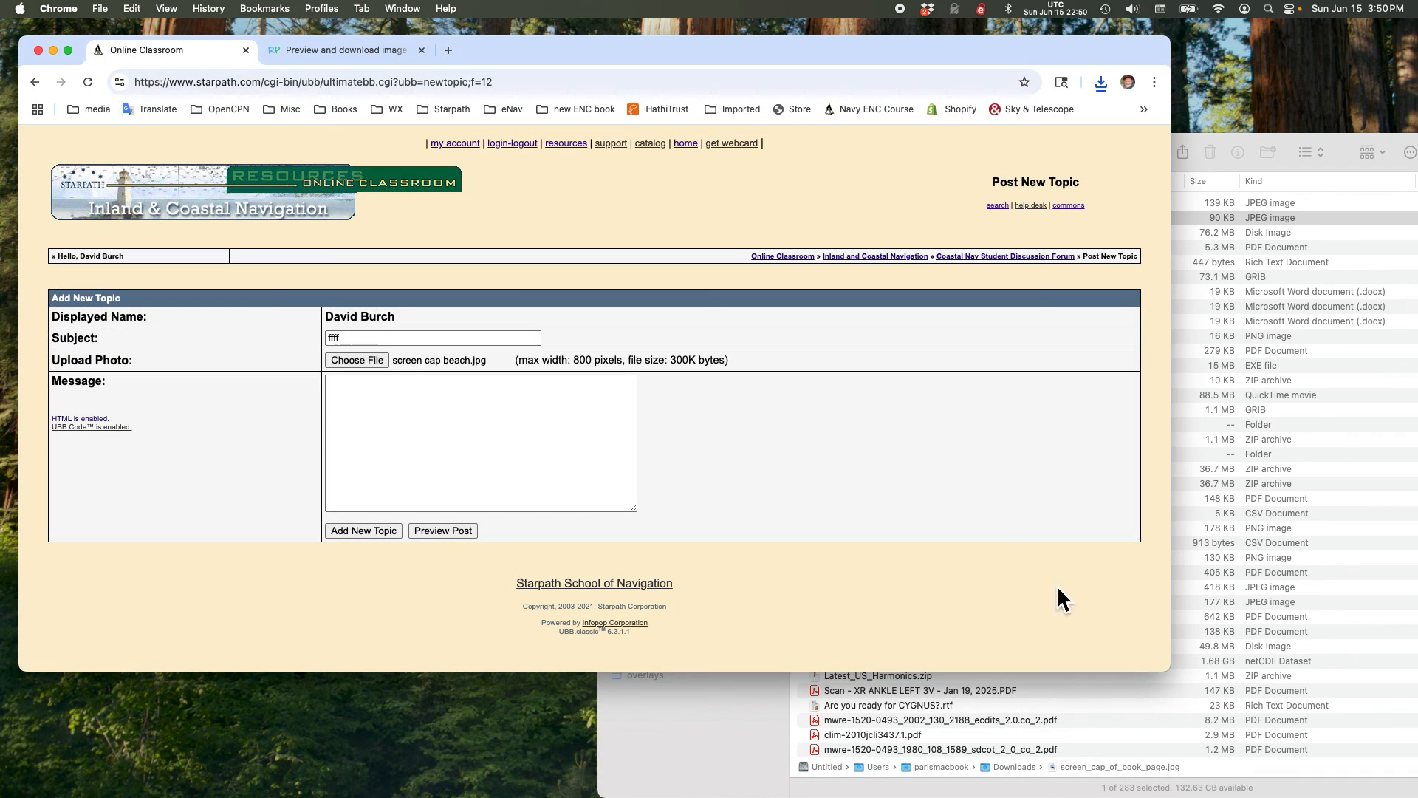
Step: Enter "ssss" as the message and post the new topic
click(358, 412)
text(ssss)
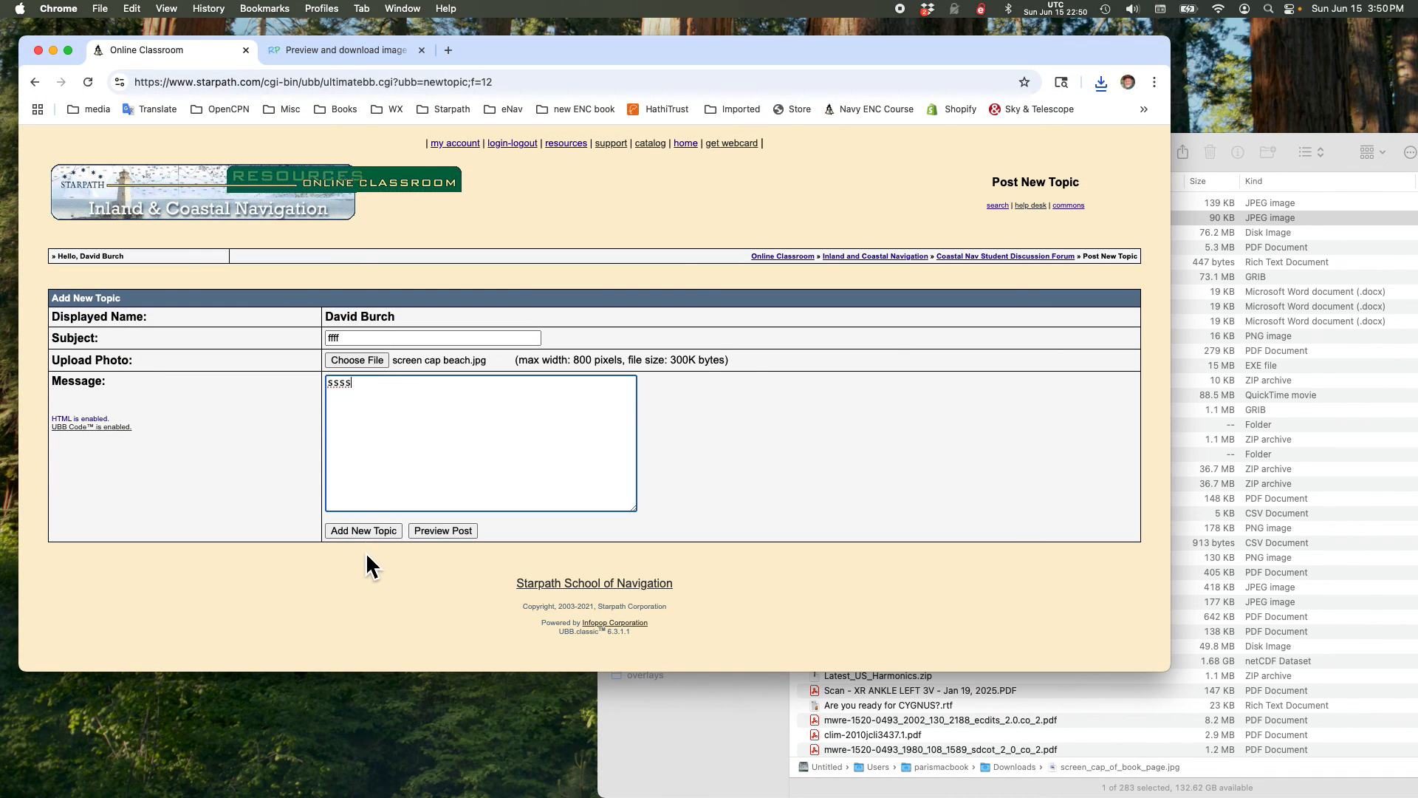
click(360, 532)
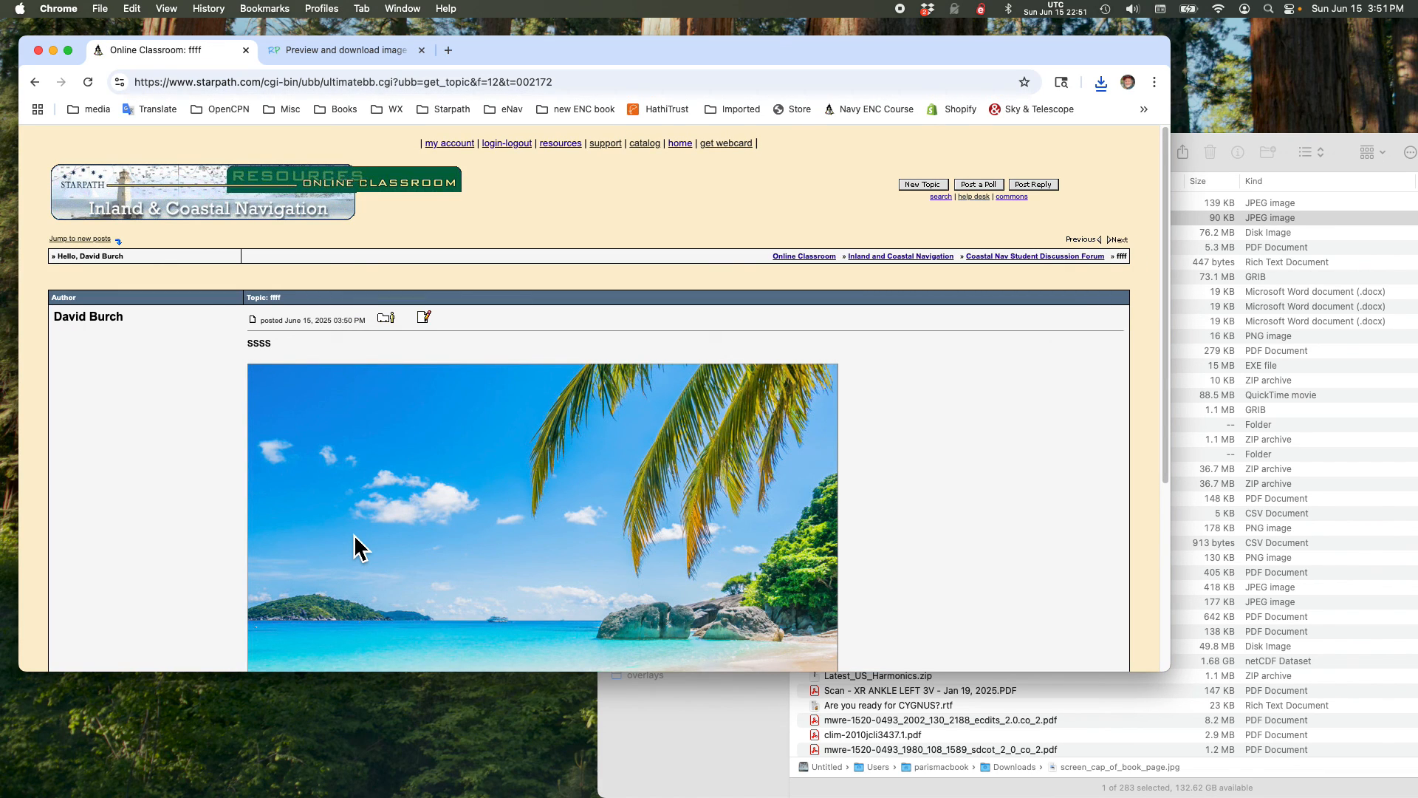
Step: Examine the posted topic to see how the beach photo displays on the forum page
scroll(517, 576, down, 5)
scroll(492, 540, up, 1)
scroll(492, 540, down, 3)
scroll(492, 540, up, 3)
scroll(490, 538, up, 1)
scroll(623, 415, up, 3)
scroll(622, 419, down, 5)
scroll(623, 418, up, 3)
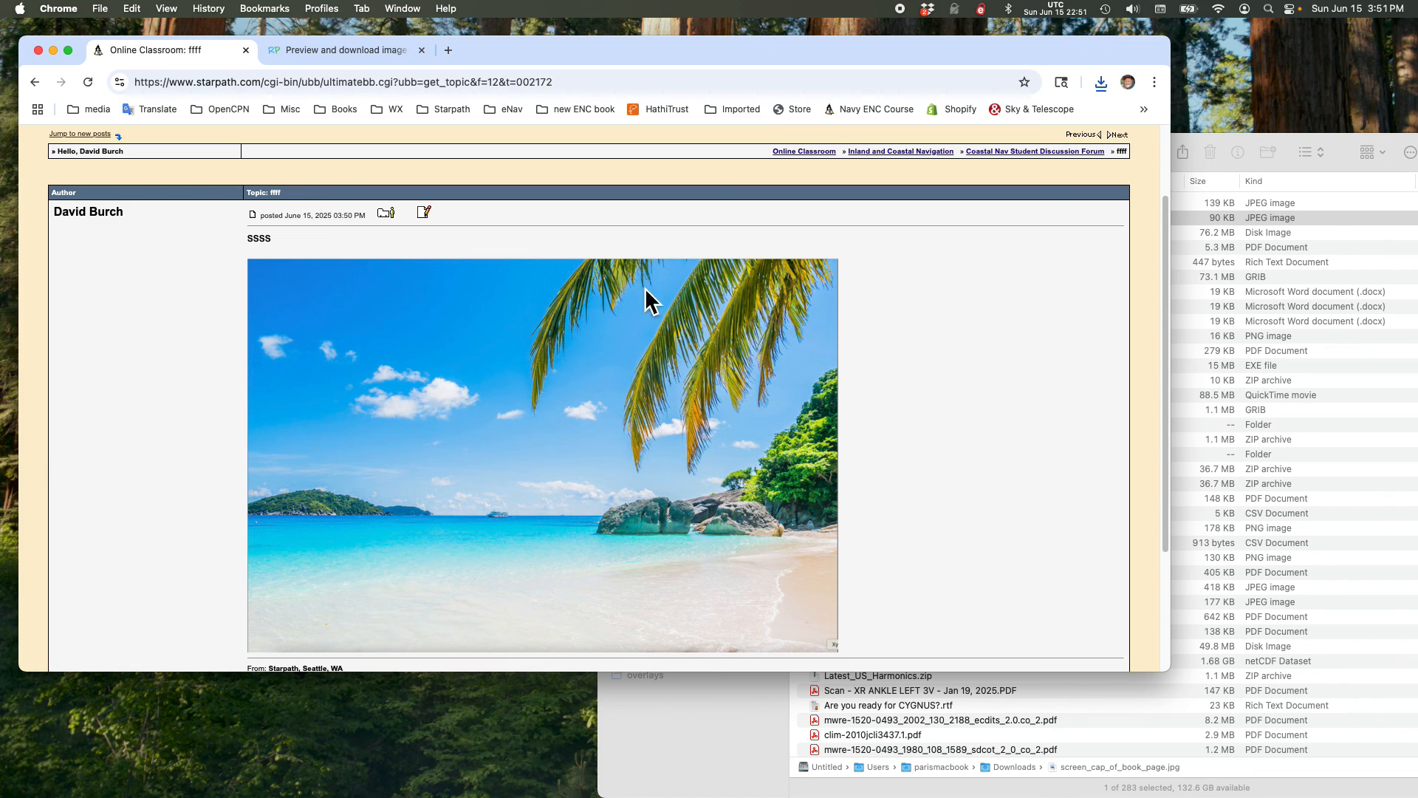
scroll(666, 518, down, 3)
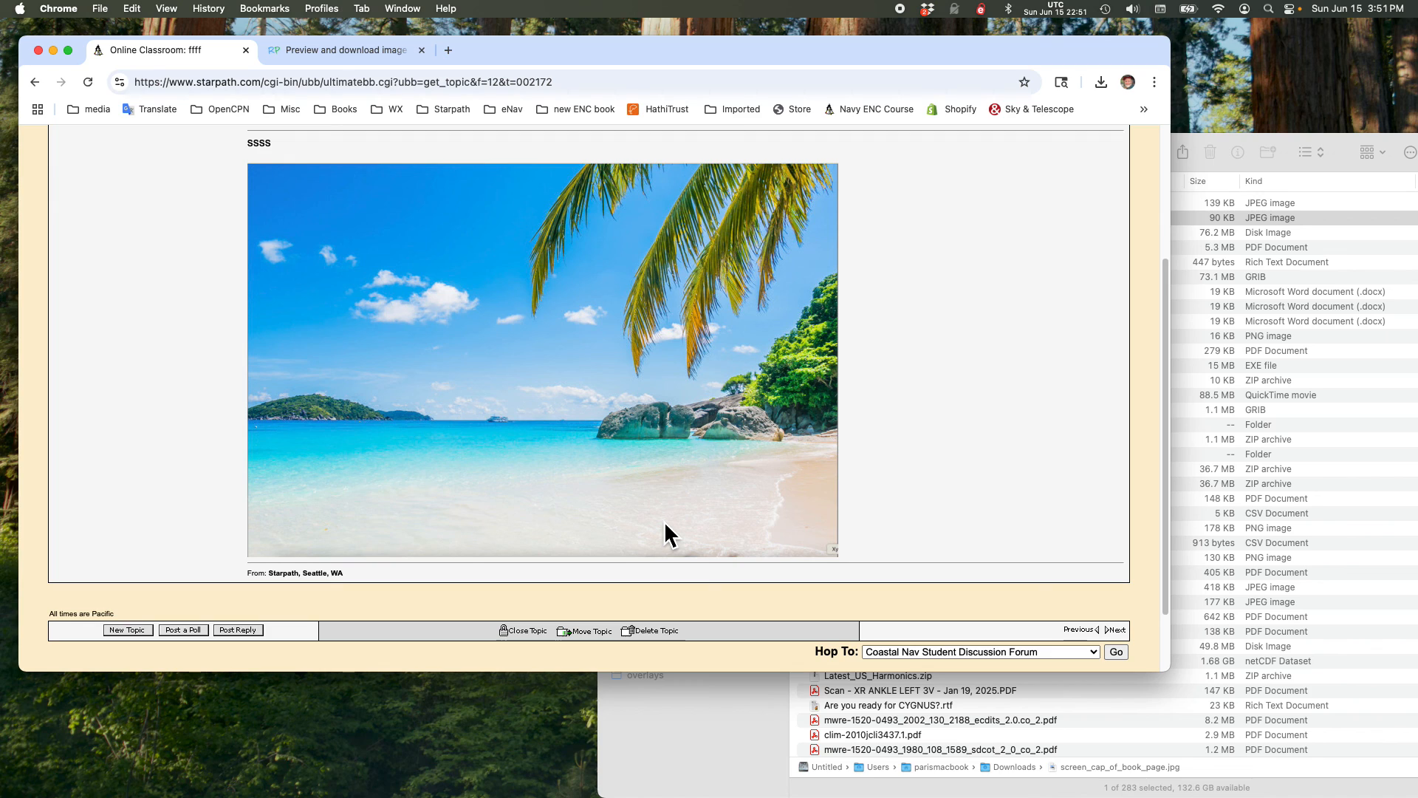
scroll(663, 510, up, 2)
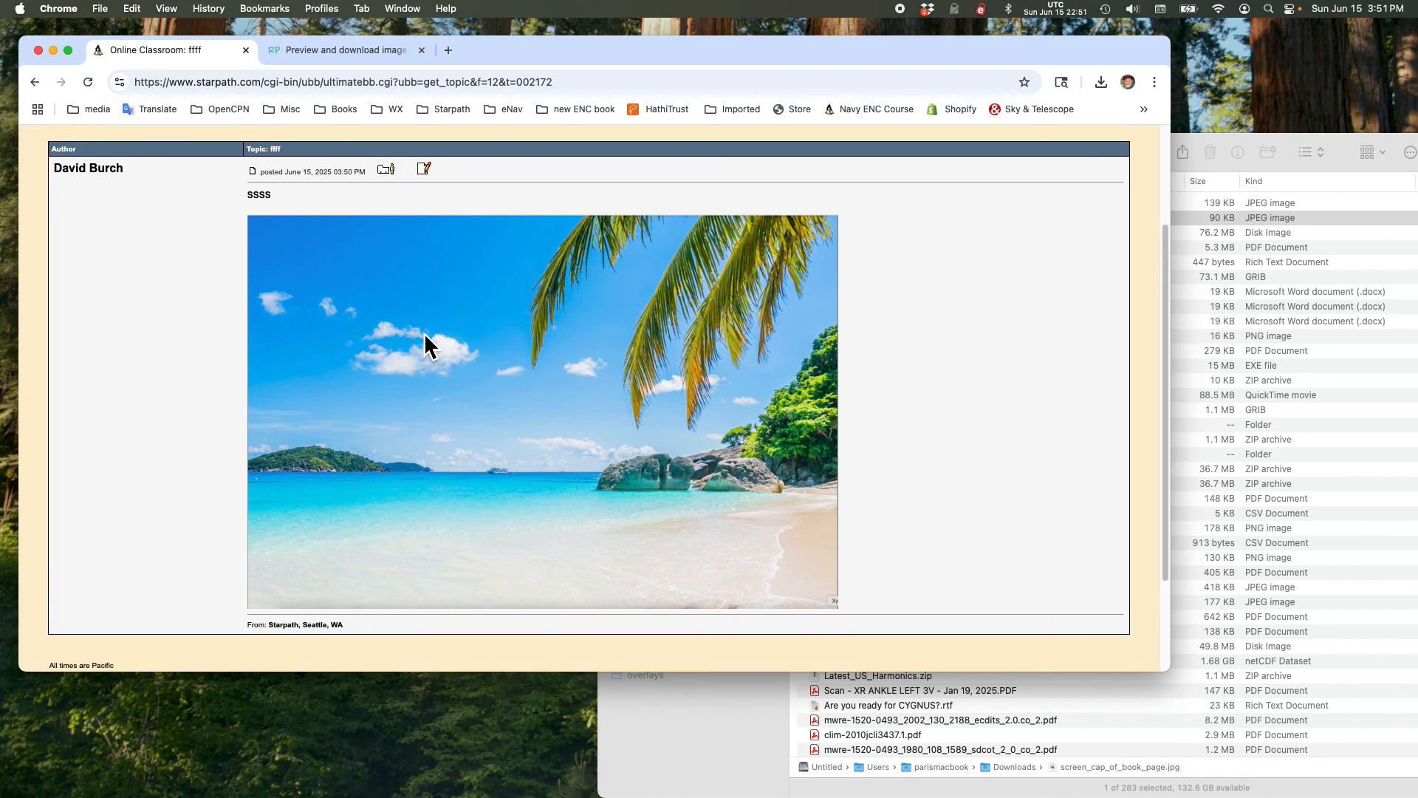
scroll(514, 399, up, 1)
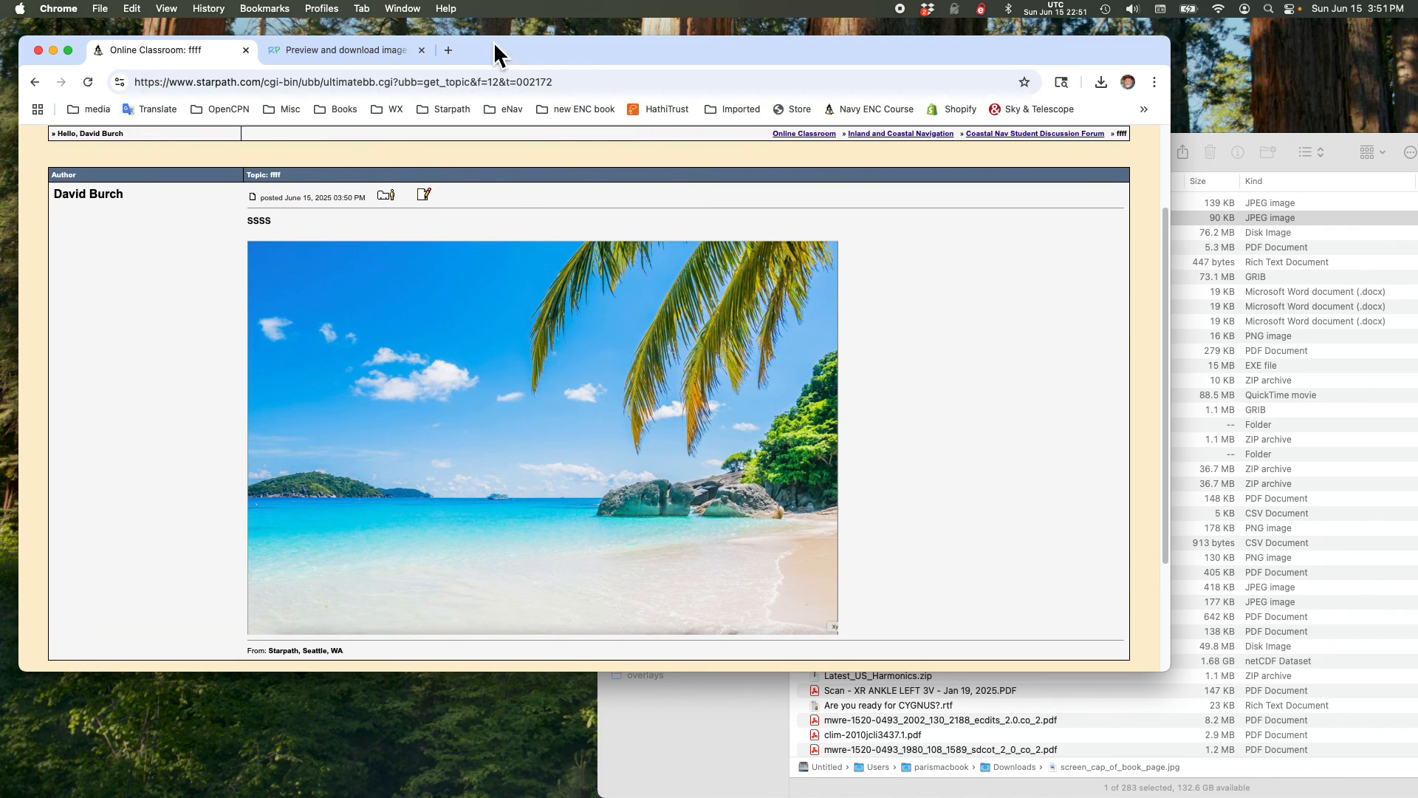
click(1133, 9)
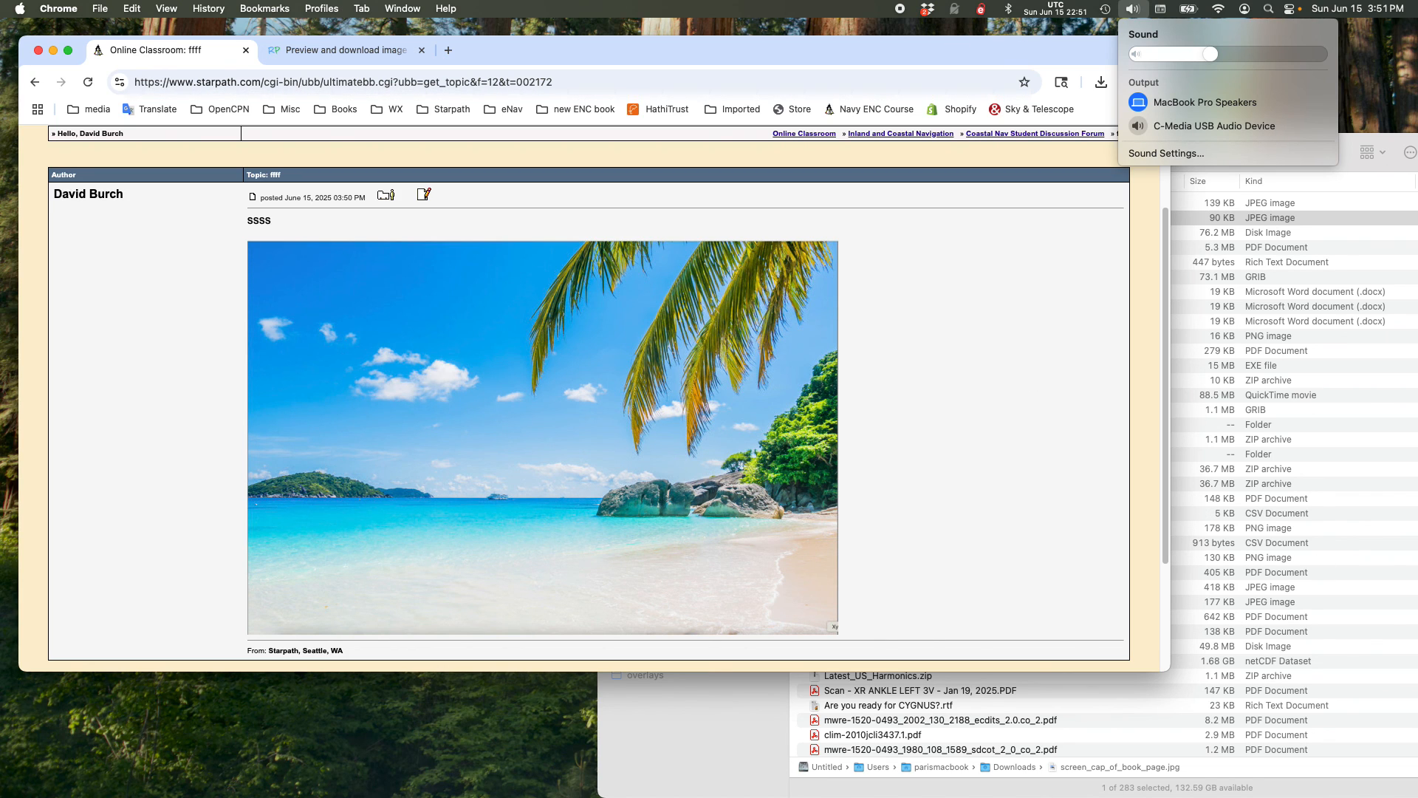
key(Escape)
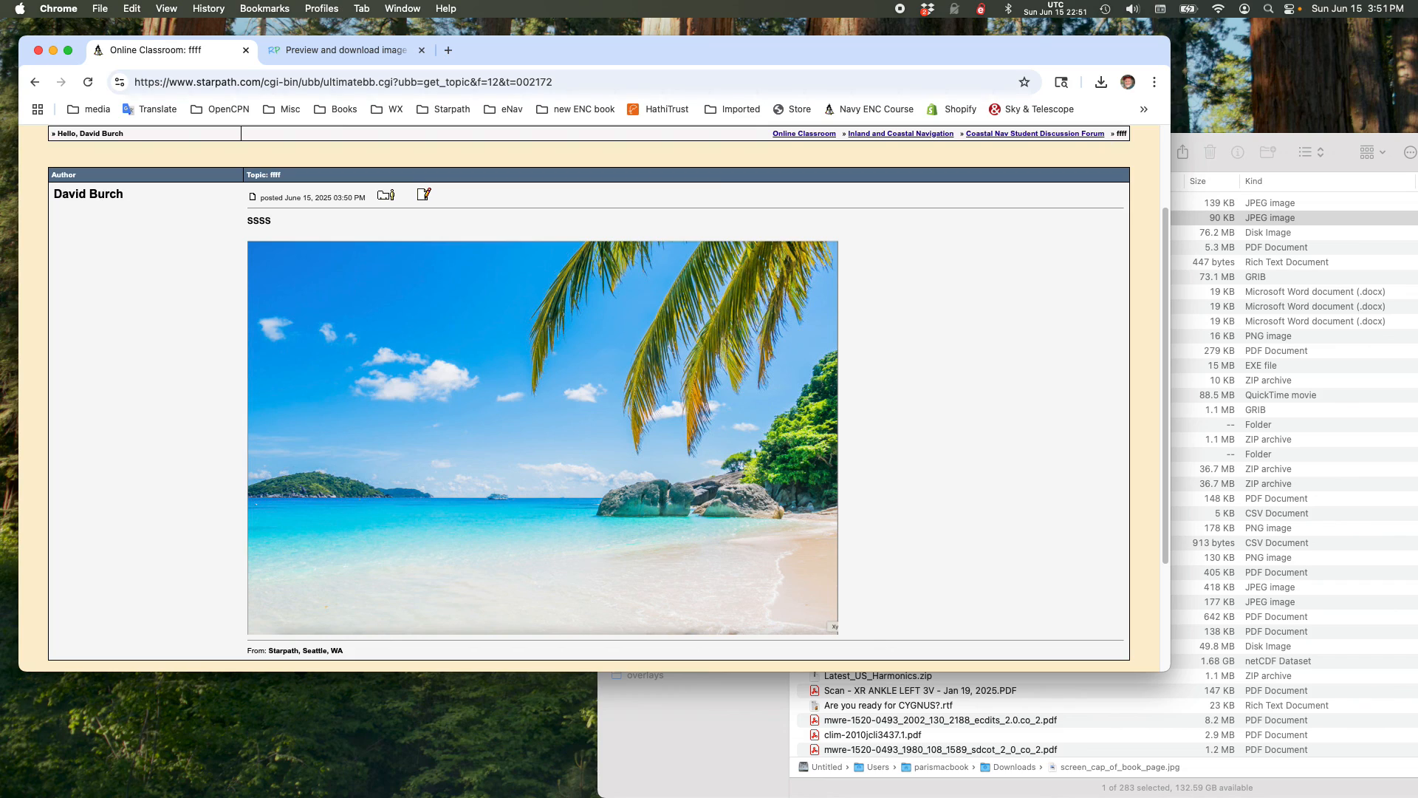